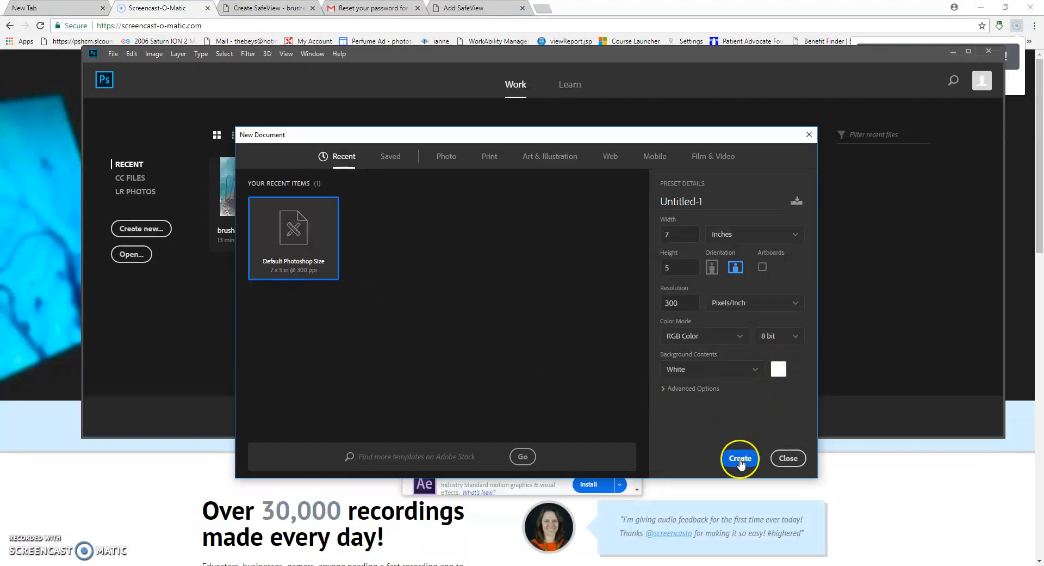
- Create a Default Photoshop Size document: 7 × 5 in, 300 ppi, white background
click(739, 458)
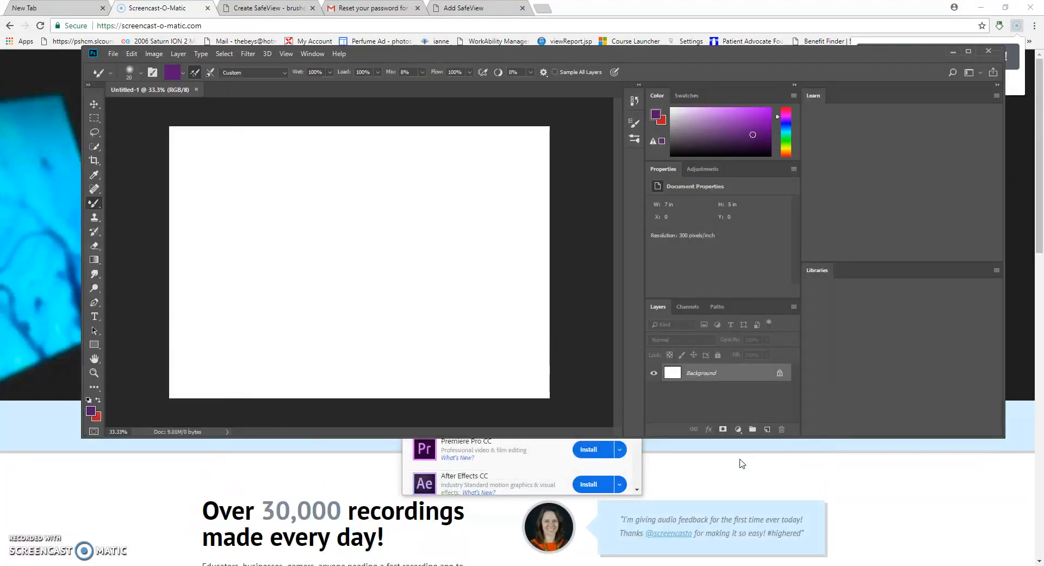
- Save the document as brushesyi.psd in a new photoshop folder inside photoshopdb
click(113, 54)
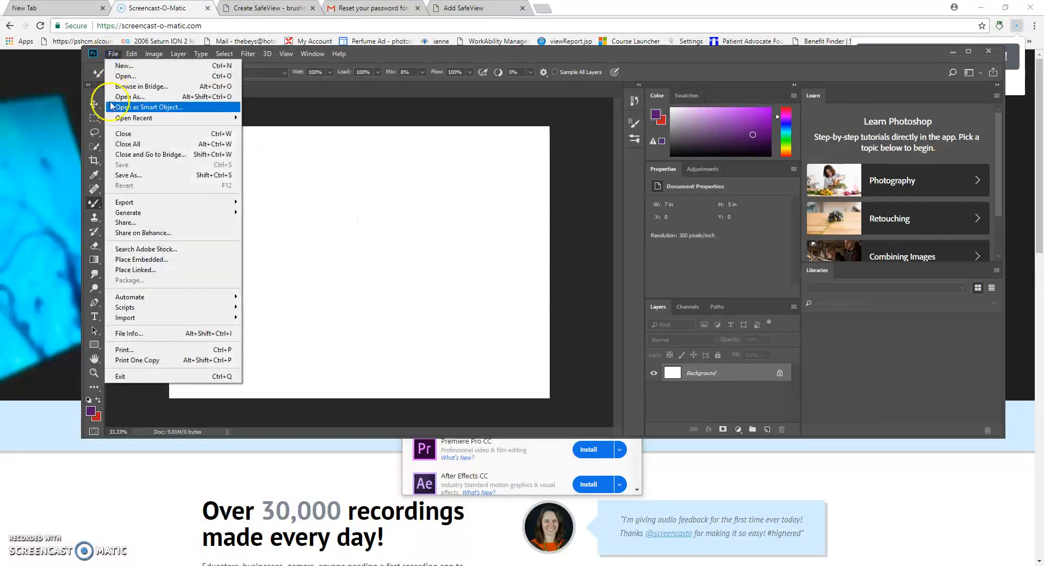
click(128, 174)
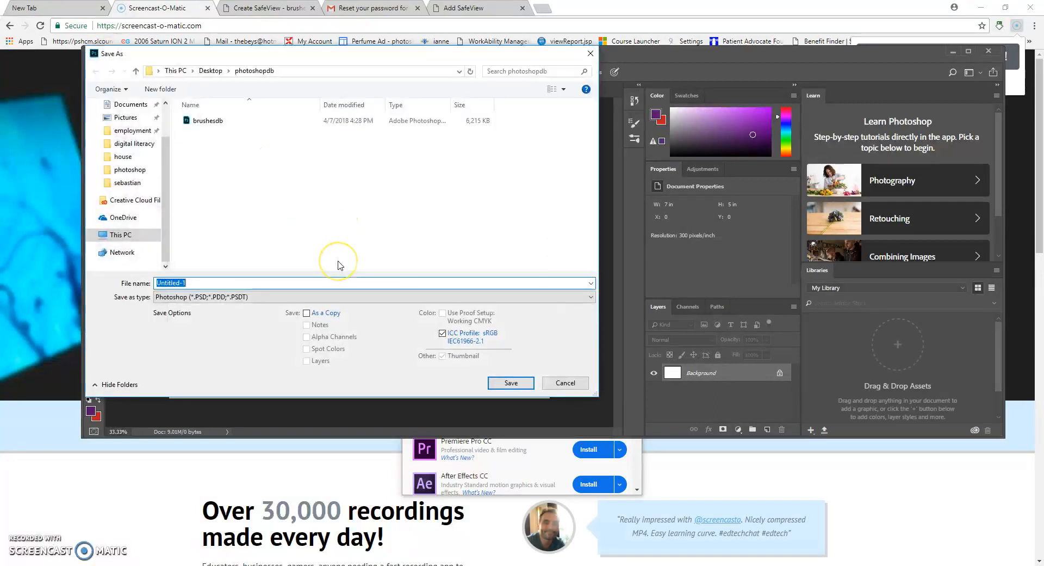
text(brushe)
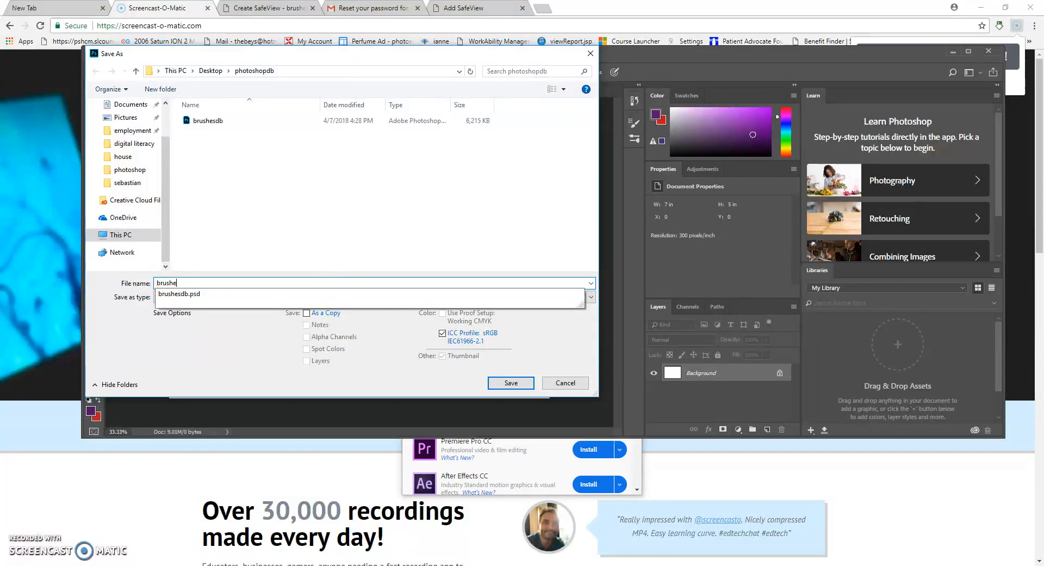
text(syi)
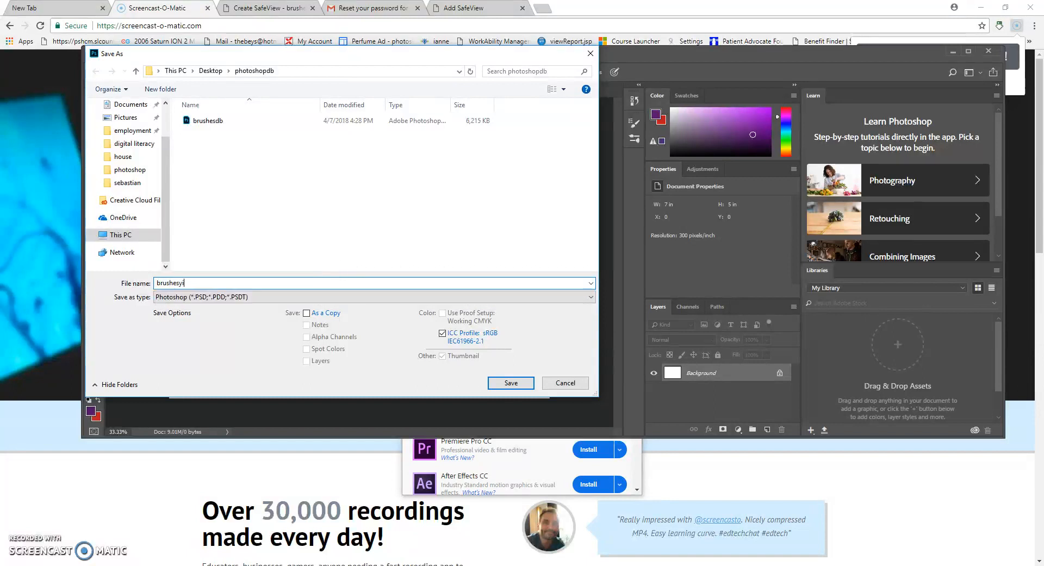
click(160, 89)
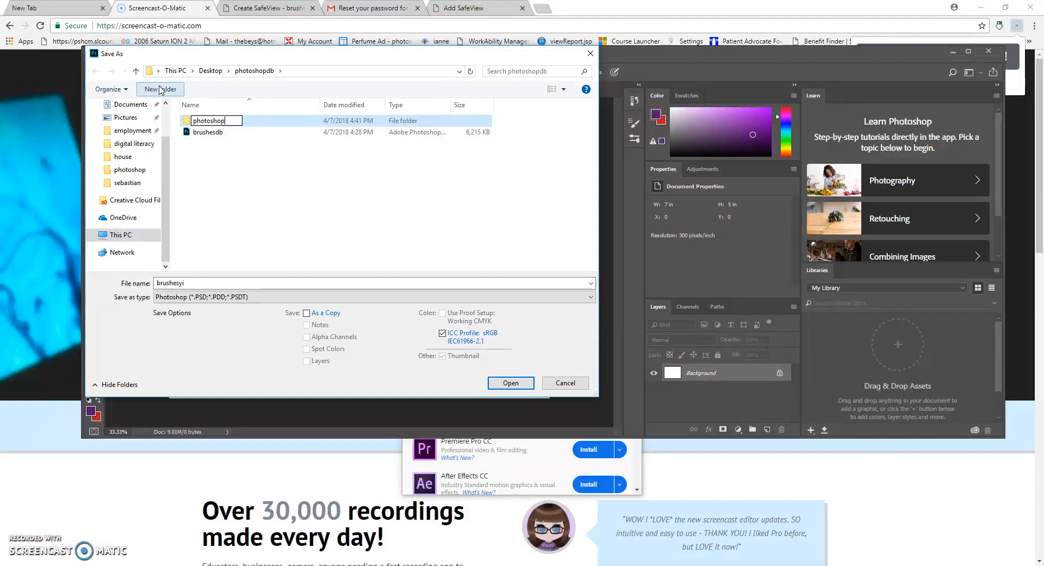
double_click(253, 121)
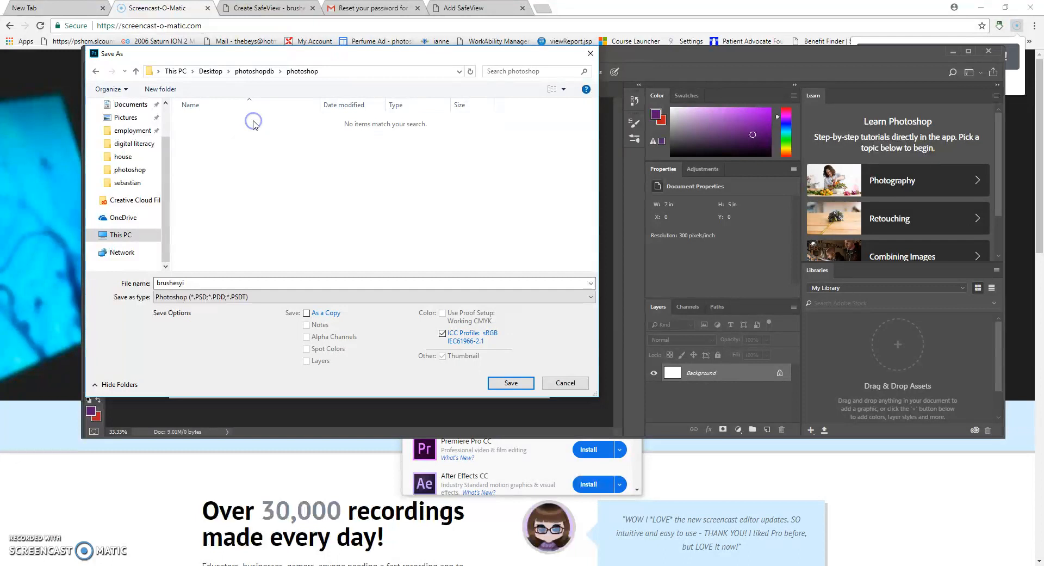
click(510, 382)
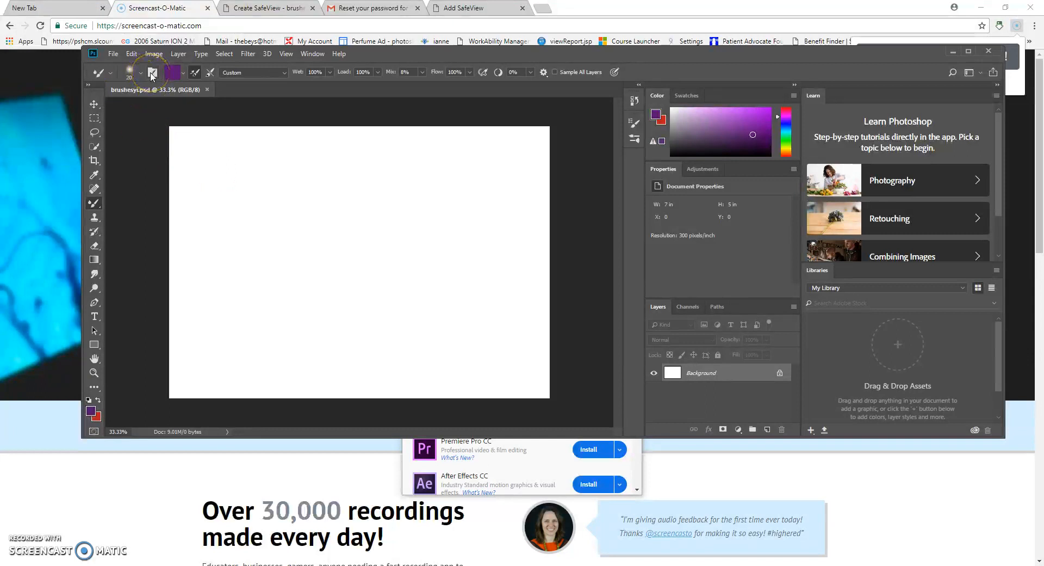
- Check the empty Tool Presets list, then unlock the Background into editable Layer 0
click(109, 75)
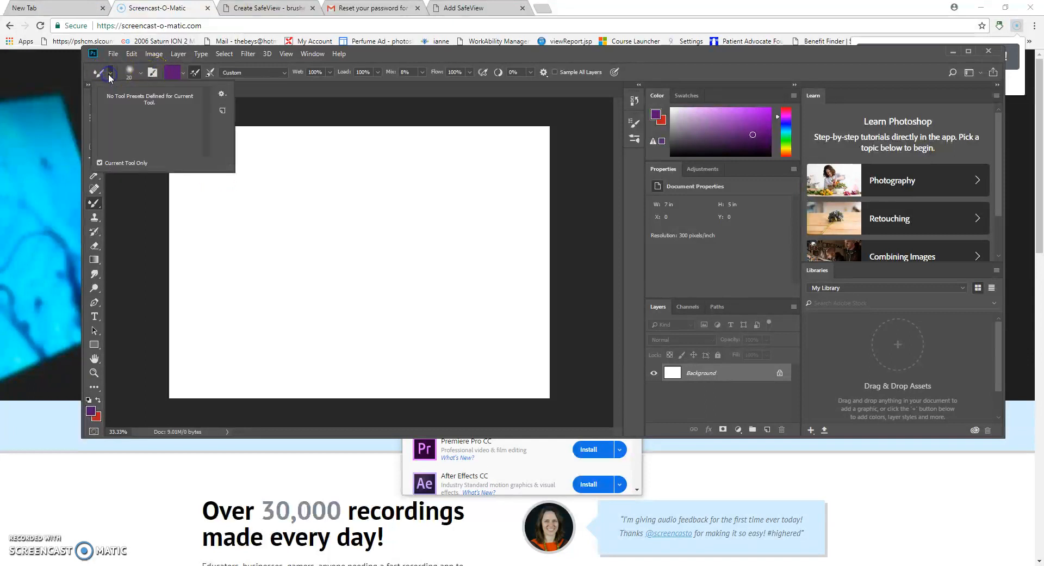
click(109, 76)
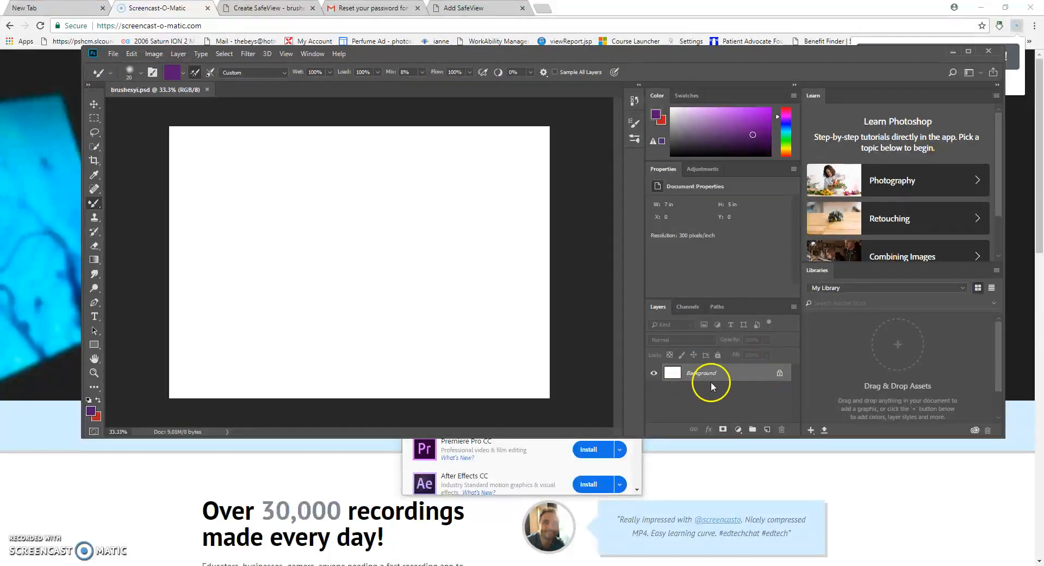
click(779, 373)
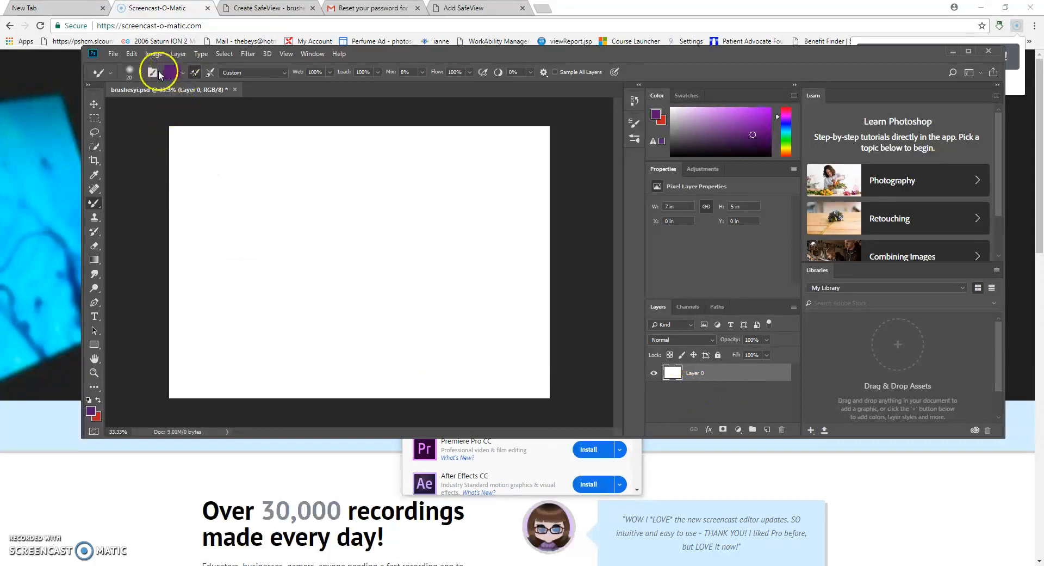
- Choose the Soft Round general brush at 142 px and pick light blue as the paint colour
click(153, 72)
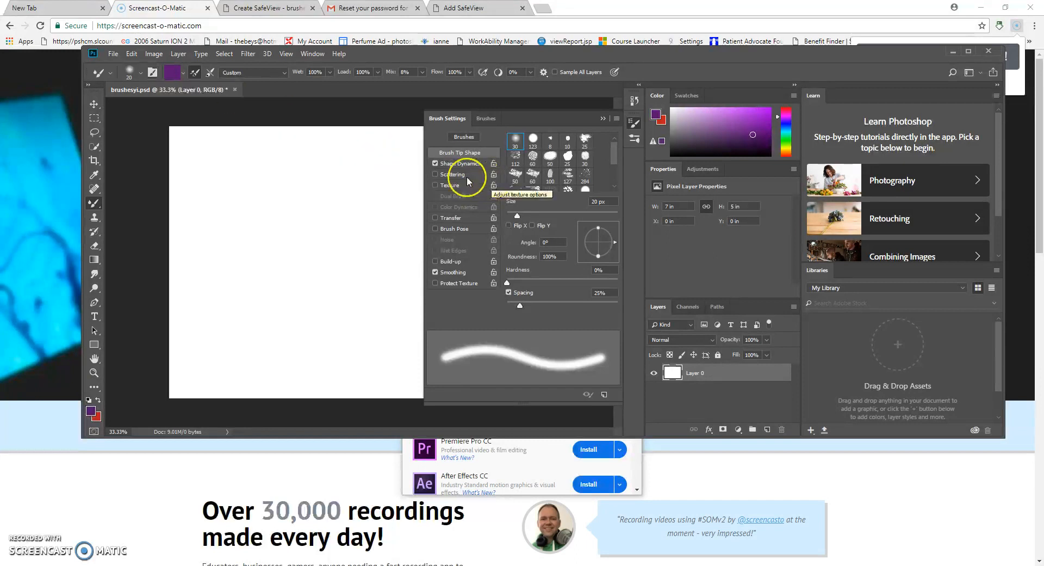
click(479, 119)
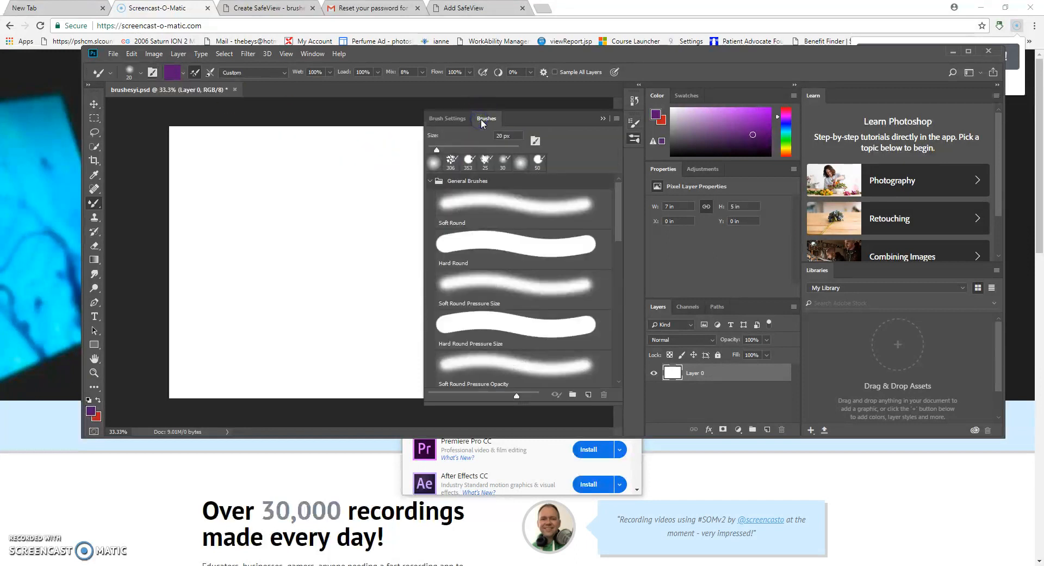
drag(439, 148, 483, 155)
click(429, 181)
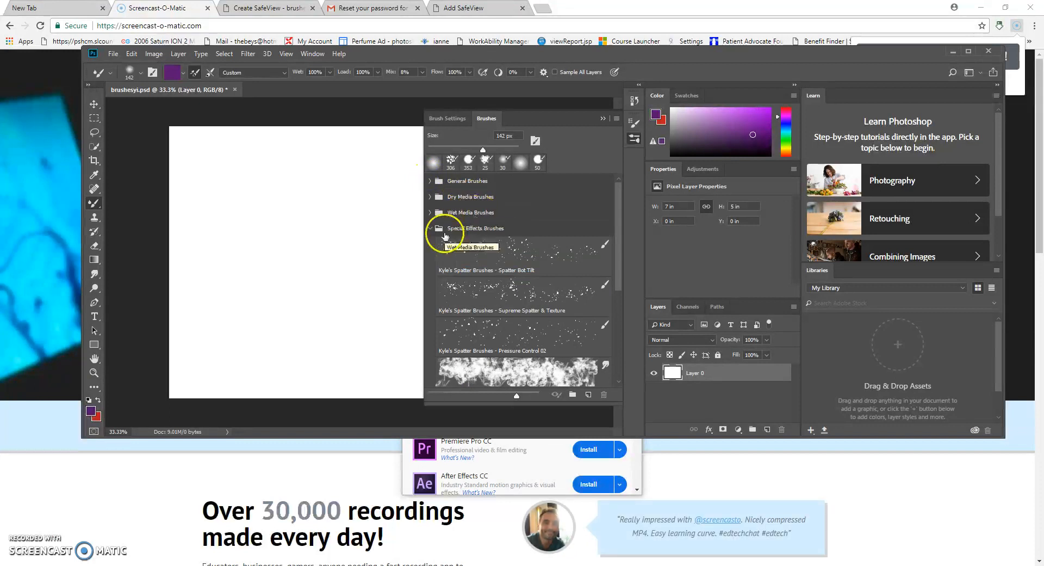
click(426, 229)
click(430, 228)
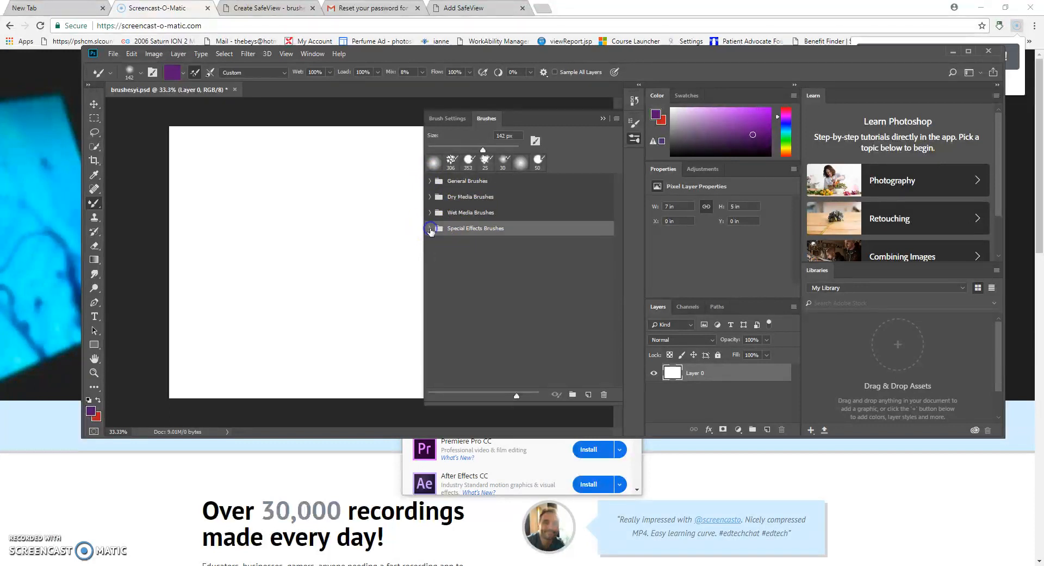
click(431, 181)
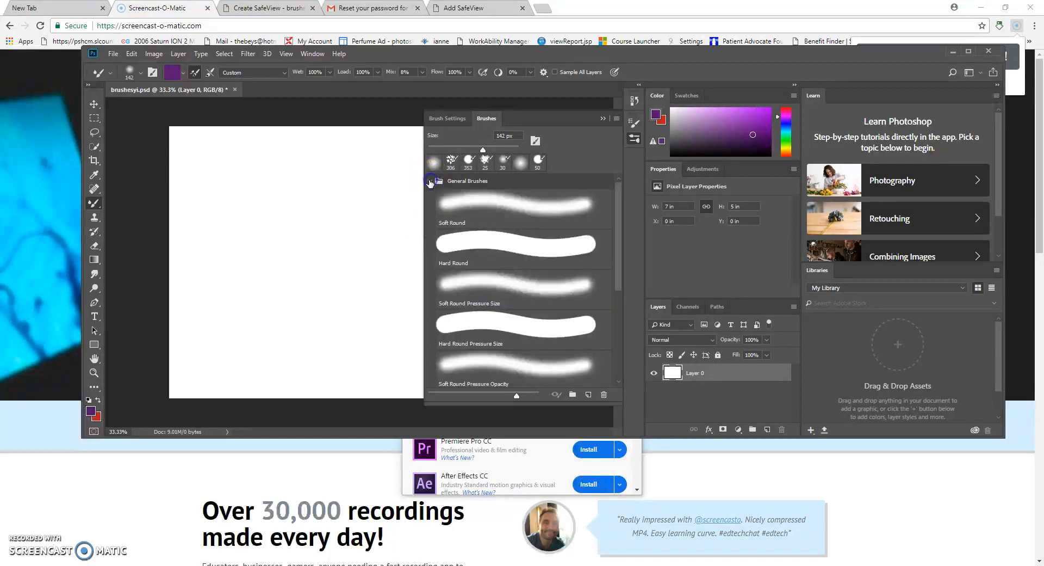
click(535, 210)
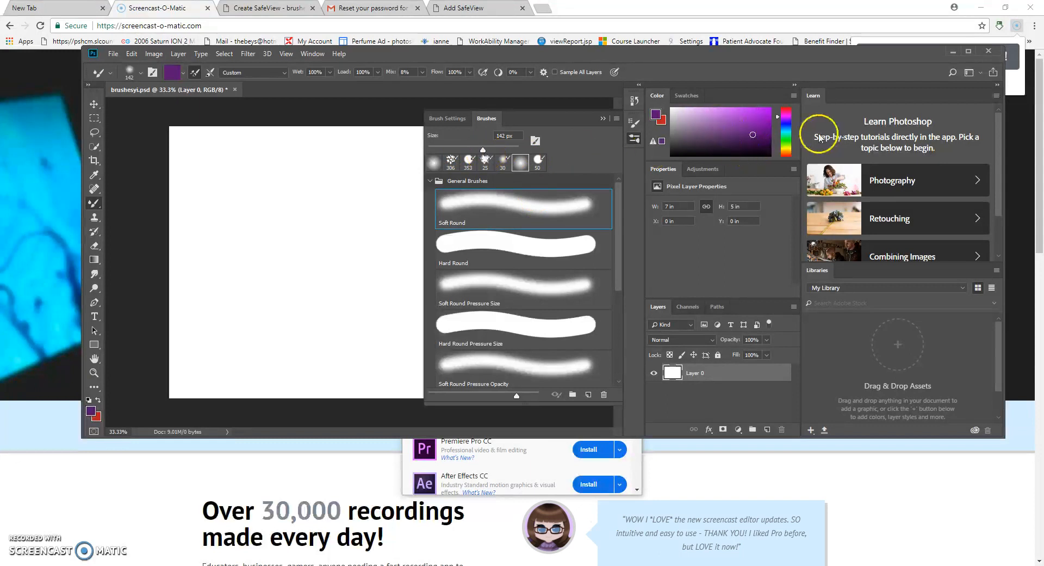
click(788, 127)
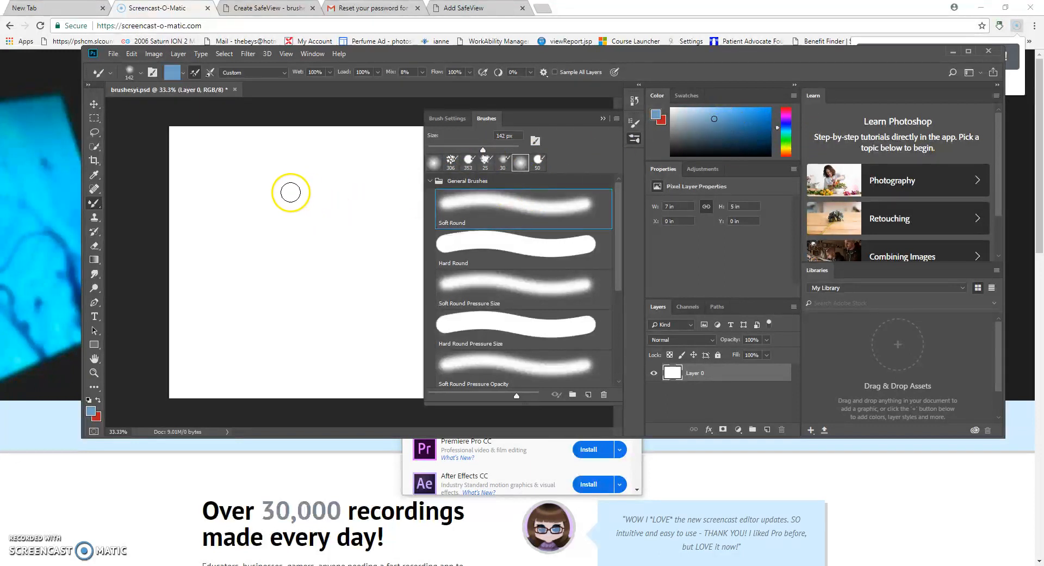
- Enlarge the brush to about 173 px and paint soft light blue over the upper two-thirds
click(490, 149)
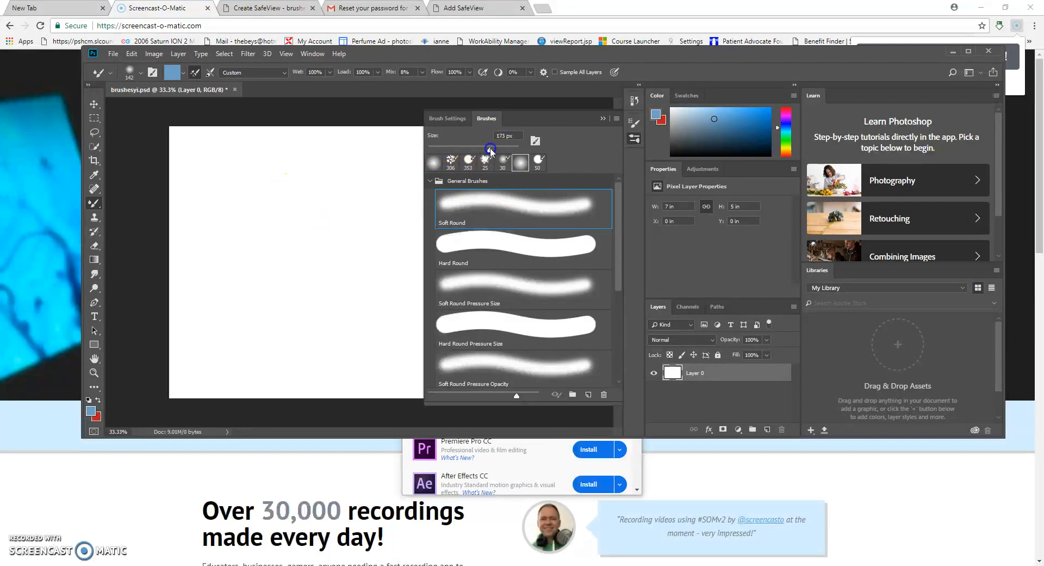
click(601, 119)
mouse_move(194, 150)
mouse_down()
mouse_move(263, 148)
mouse_move(154, 170)
mouse_move(414, 145)
mouse_move(198, 208)
mouse_move(162, 233)
mouse_move(255, 136)
mouse_move(178, 154)
mouse_move(453, 126)
mouse_move(201, 184)
mouse_move(289, 187)
mouse_move(397, 161)
mouse_move(131, 249)
mouse_move(272, 267)
mouse_move(519, 234)
mouse_move(485, 151)
mouse_move(358, 201)
mouse_move(332, 232)
mouse_move(302, 201)
mouse_move(515, 145)
mouse_move(553, 197)
mouse_move(543, 281)
mouse_move(464, 259)
mouse_move(351, 286)
mouse_move(174, 277)
mouse_move(217, 239)
mouse_move(205, 158)
mouse_move(191, 174)
mouse_up()
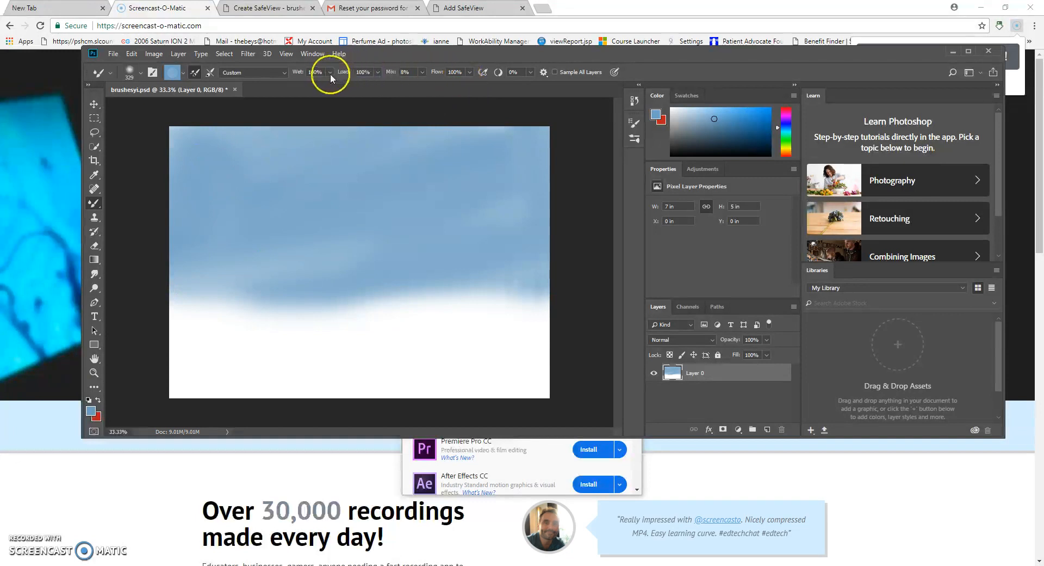
- Switch the paint colour to green and paint dark green hills across the lower canvas
click(283, 72)
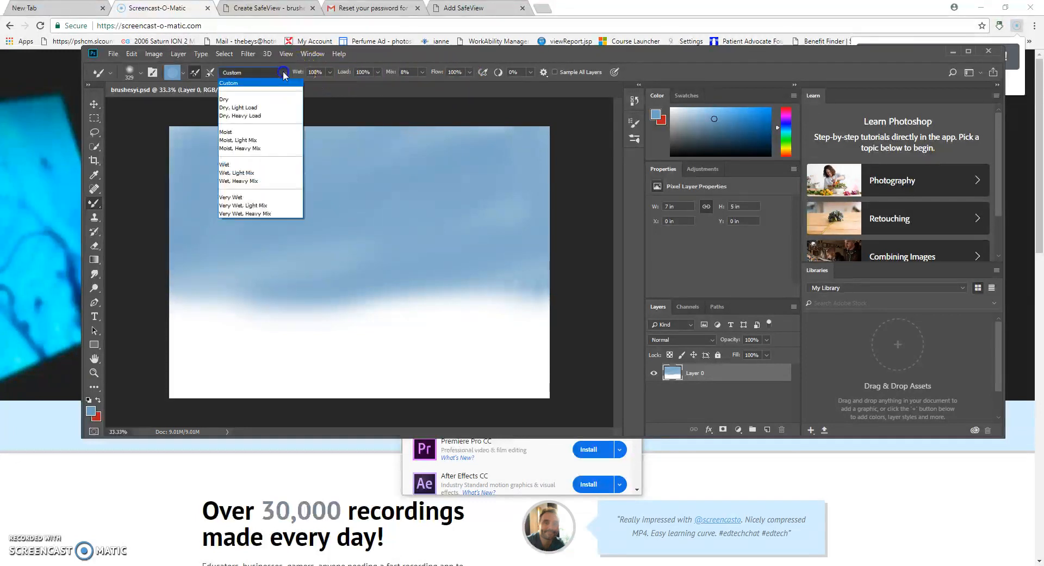
click(284, 73)
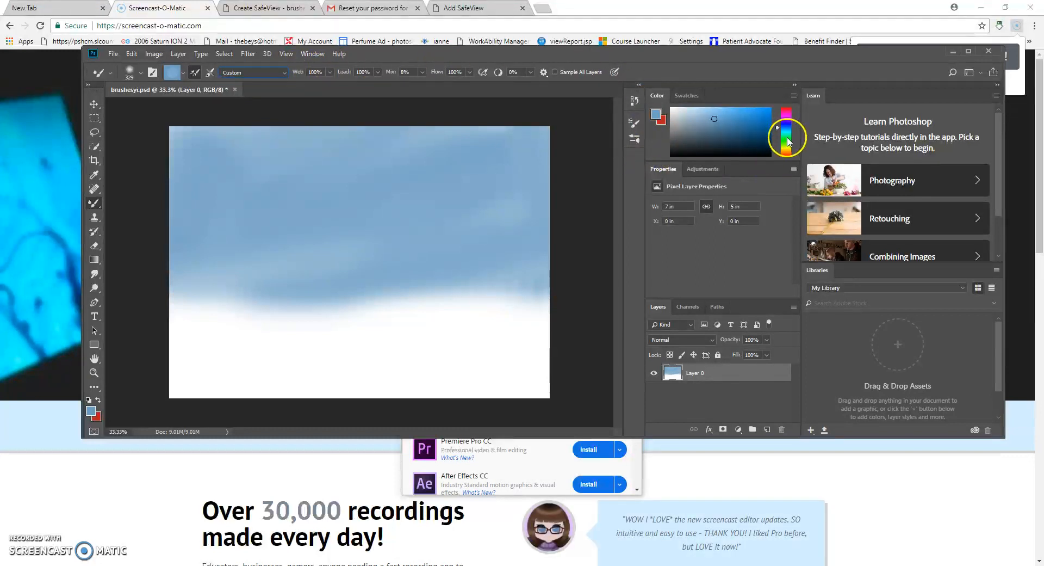
click(787, 143)
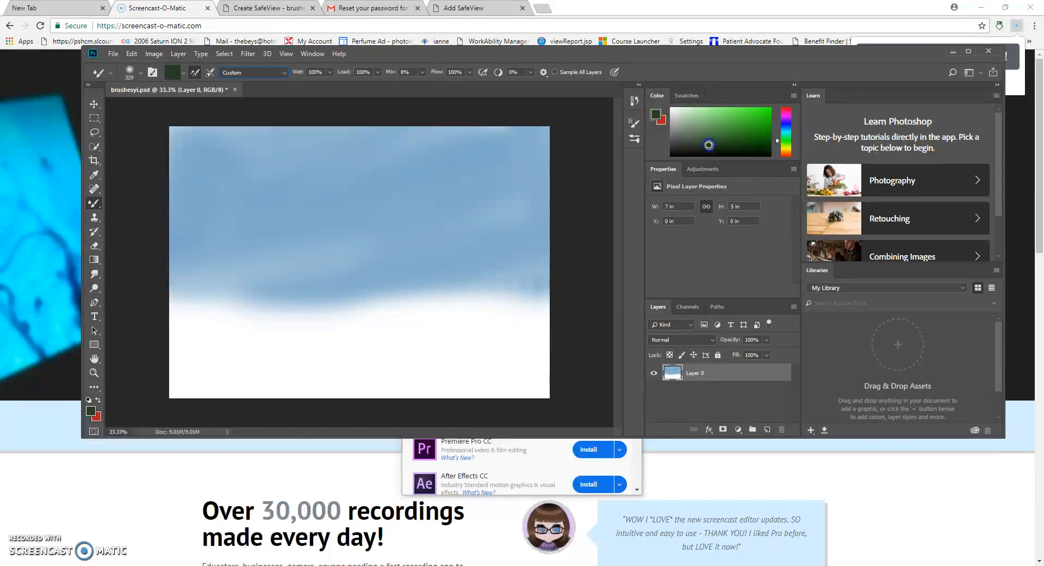
mouse_move(182, 320)
mouse_down()
mouse_move(268, 319)
mouse_move(207, 328)
mouse_move(298, 334)
mouse_move(185, 371)
mouse_move(371, 312)
mouse_move(460, 324)
mouse_move(205, 368)
mouse_move(449, 349)
mouse_move(159, 415)
mouse_move(387, 373)
mouse_move(533, 360)
mouse_move(366, 397)
mouse_move(499, 402)
mouse_move(547, 367)
mouse_move(516, 316)
mouse_move(393, 328)
mouse_move(471, 328)
mouse_move(525, 313)
mouse_move(539, 320)
mouse_move(162, 313)
mouse_move(205, 310)
mouse_up()
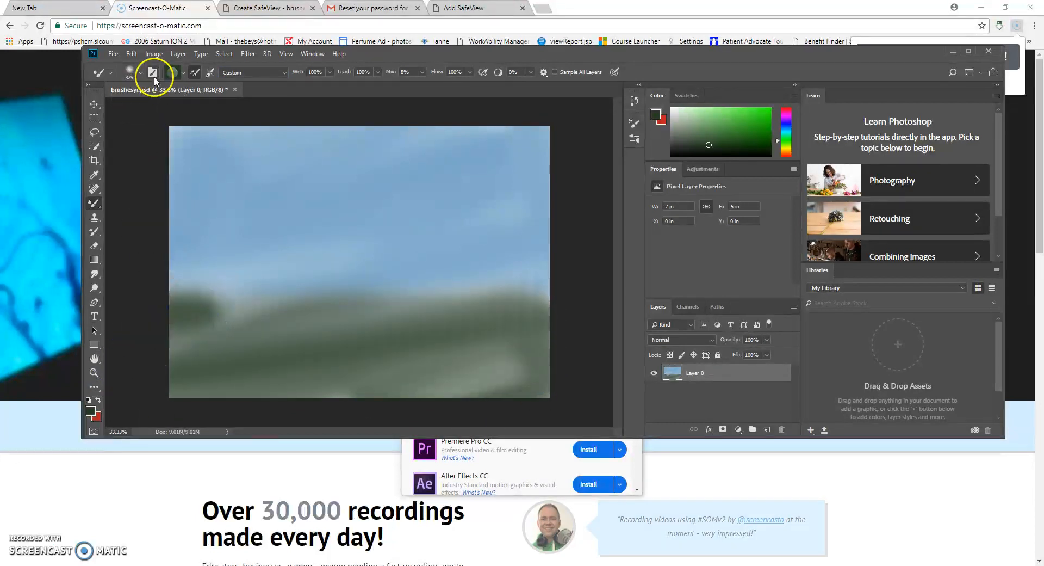
- Select the spiky grass-like 306 px tip in Brush Tip Shape
click(154, 74)
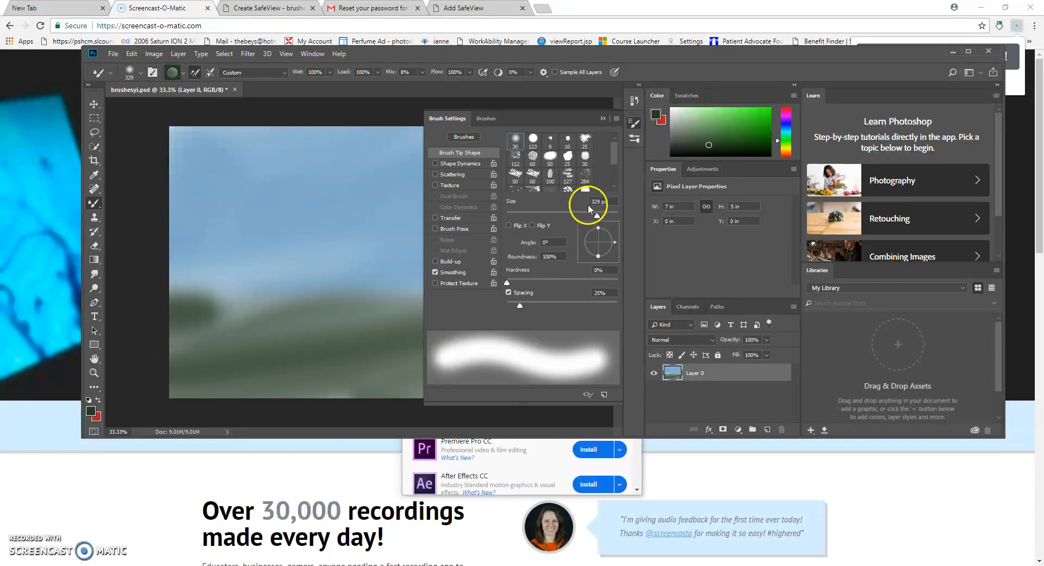
click(484, 122)
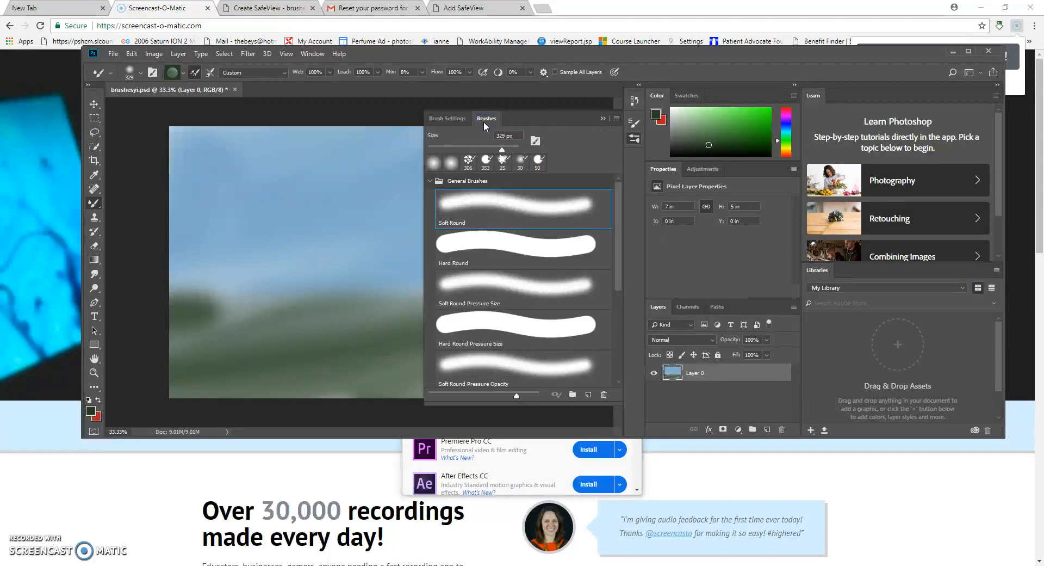
click(447, 118)
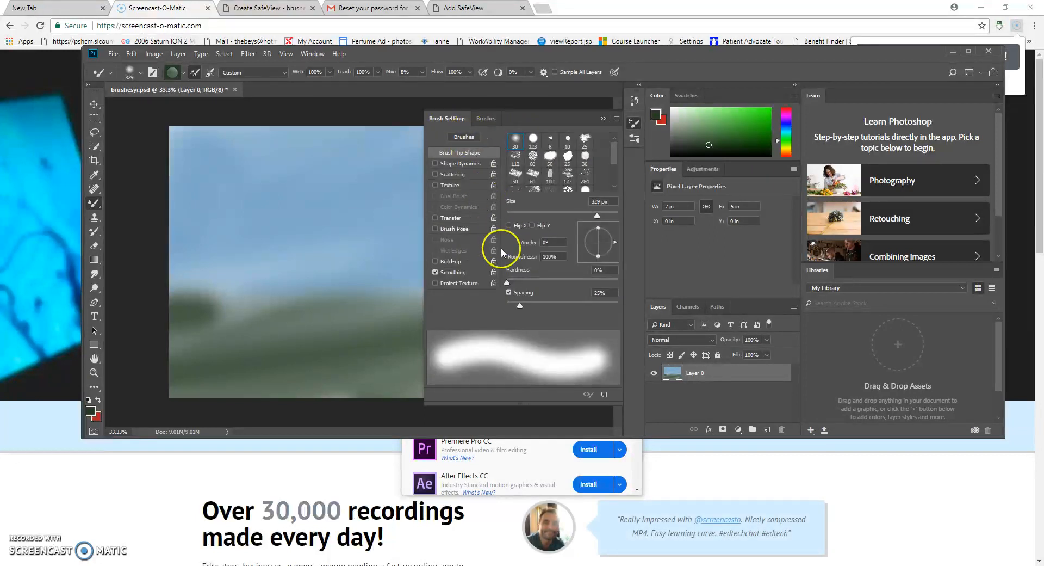
drag(613, 156, 617, 188)
click(568, 147)
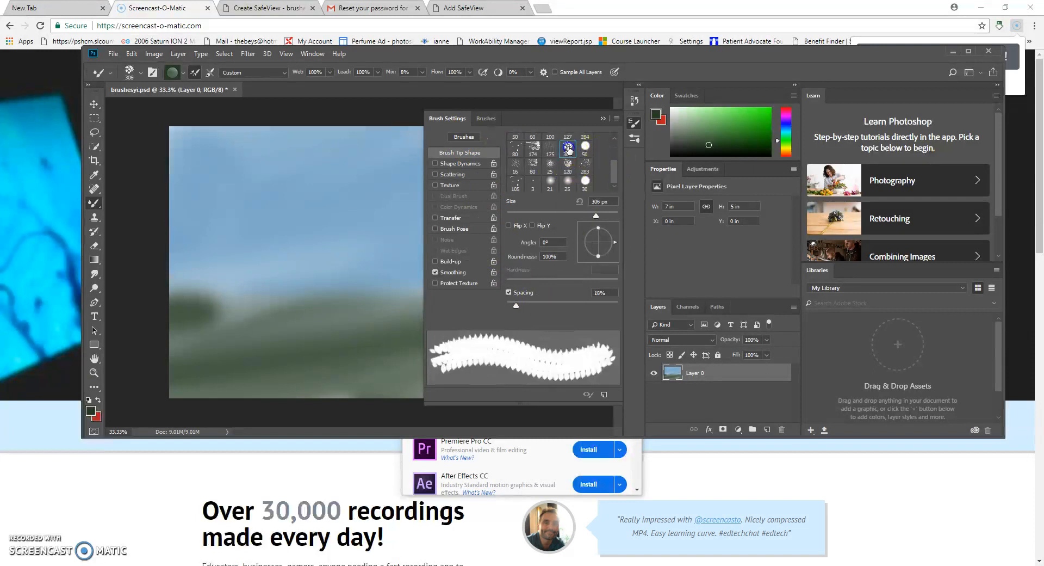
- Pick a bright purple and stamp leaf clusters along the bottom from left to lower right
click(785, 116)
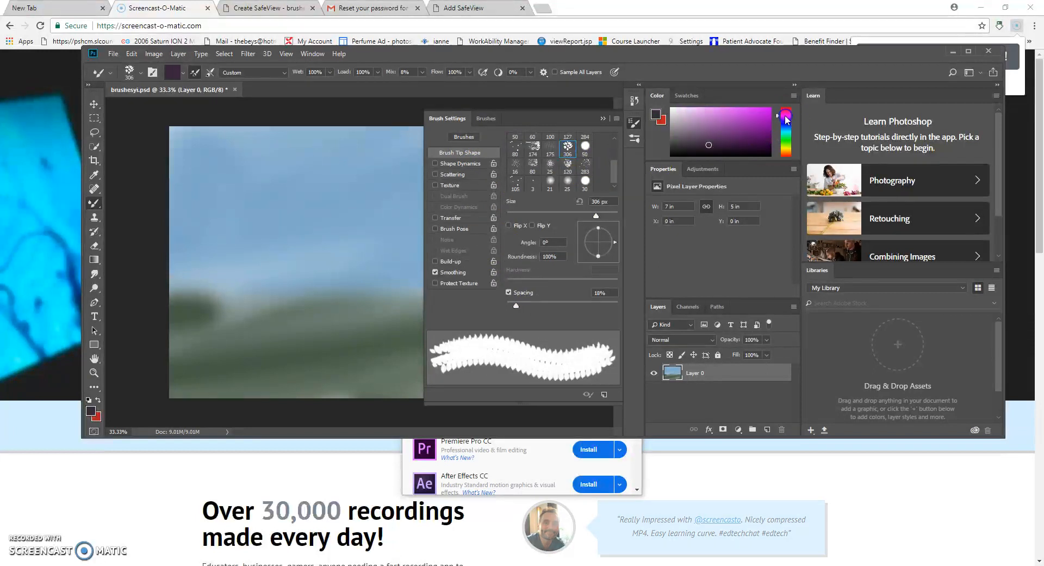
drag(743, 109, 749, 115)
click(231, 364)
click(283, 339)
click(356, 348)
click(215, 329)
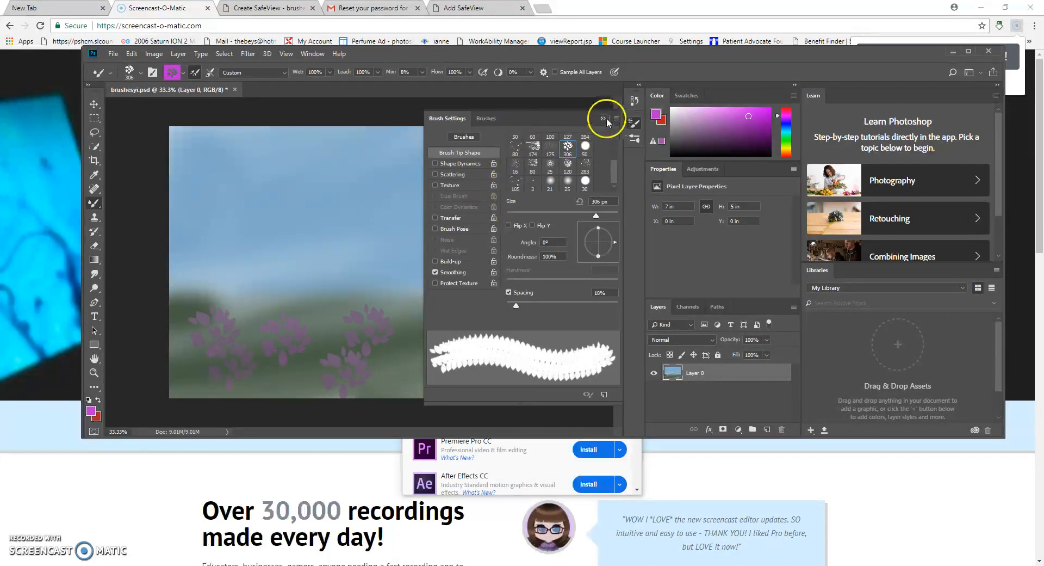
click(604, 118)
click(476, 374)
click(517, 372)
click(521, 330)
- Stamp pink leaves over the purple clusters across the lower left and centre
click(786, 112)
click(364, 353)
click(298, 363)
click(242, 376)
click(235, 340)
click(167, 356)
click(293, 351)
drag(348, 370, 365, 370)
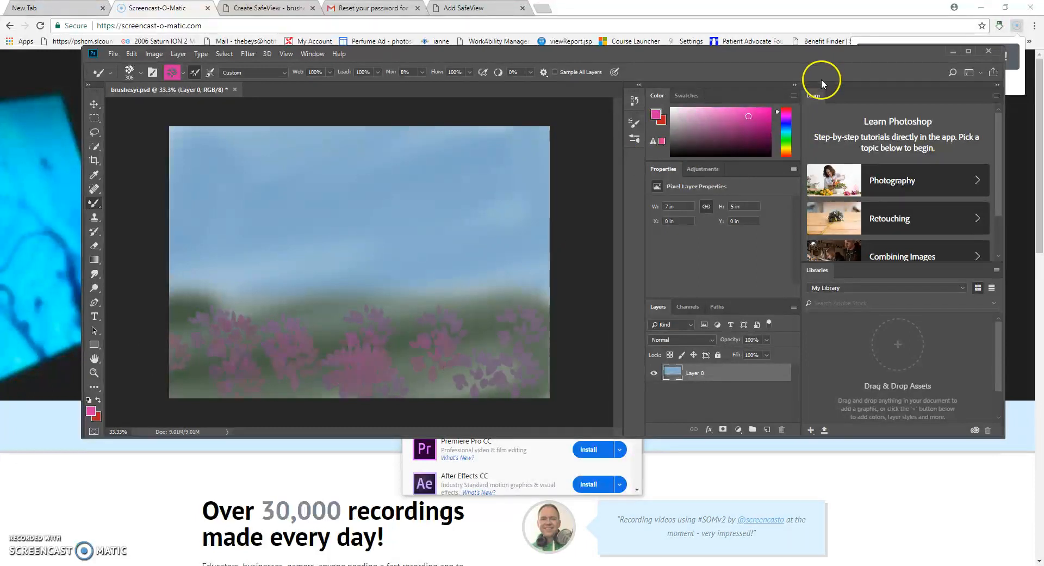
- Switch to blue and stamp blue leaves over the centre and right flowers
click(786, 126)
click(333, 360)
click(318, 334)
click(444, 353)
click(419, 305)
click(387, 343)
click(473, 324)
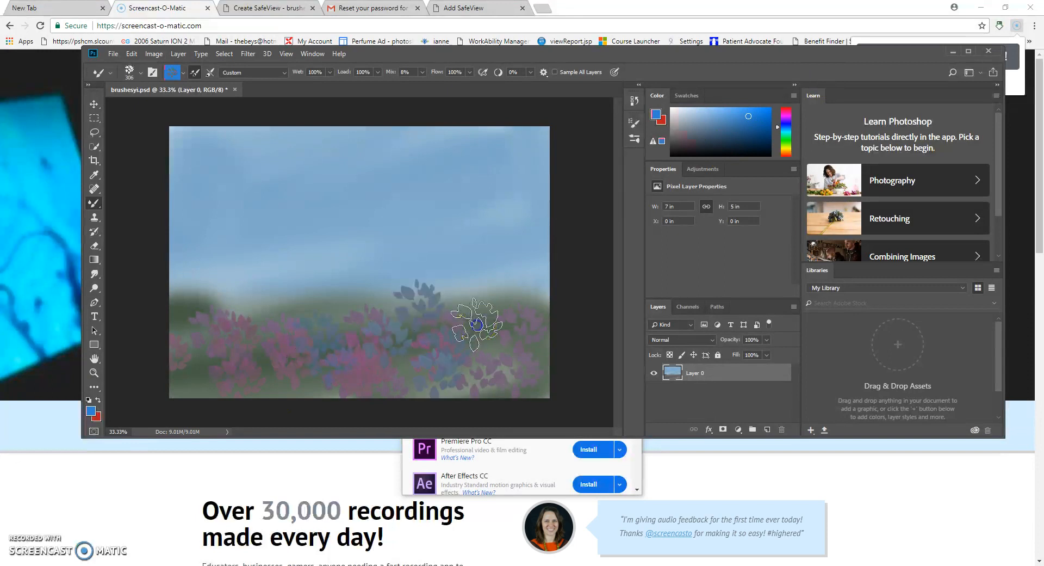
click(506, 328)
click(525, 354)
- Add more blue leaves over the left and centre flowers
click(268, 325)
click(237, 347)
click(238, 367)
click(200, 314)
click(276, 322)
click(317, 322)
click(383, 315)
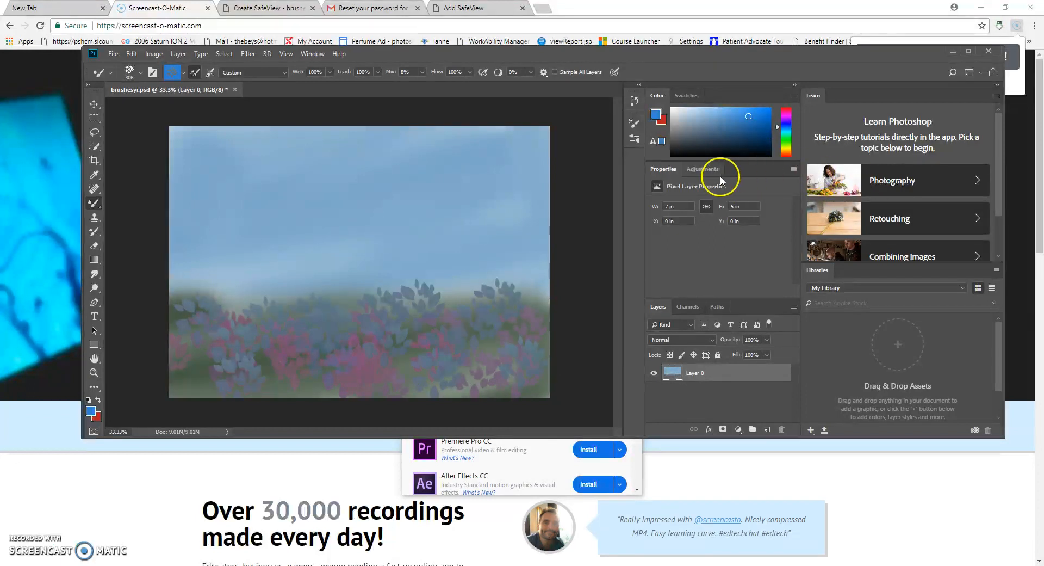
- Choose the Wet Media KYLE Ultimate Inking Thick 'n Thin brush at 25 px in dark green
click(153, 76)
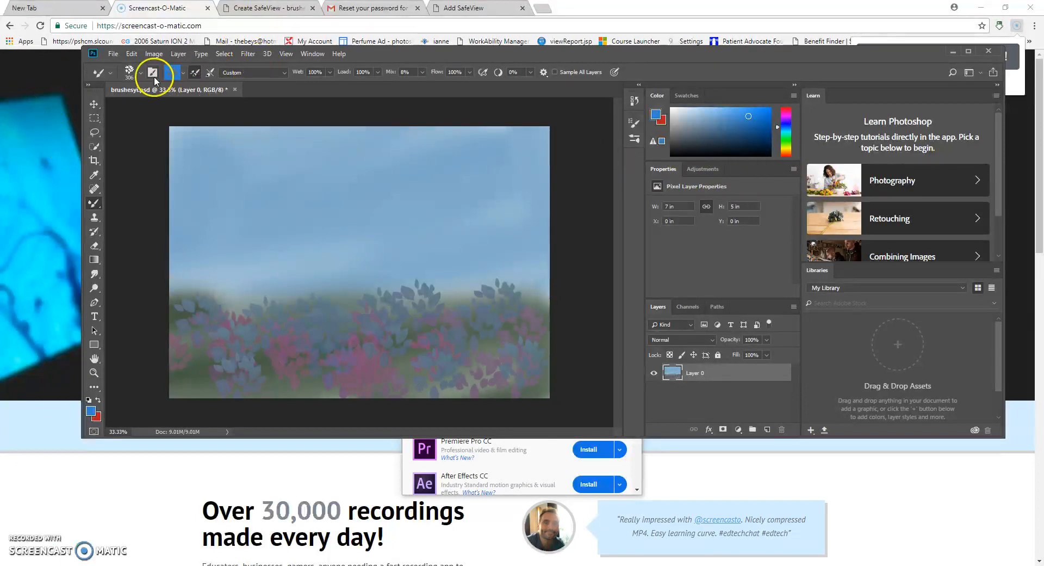
click(153, 76)
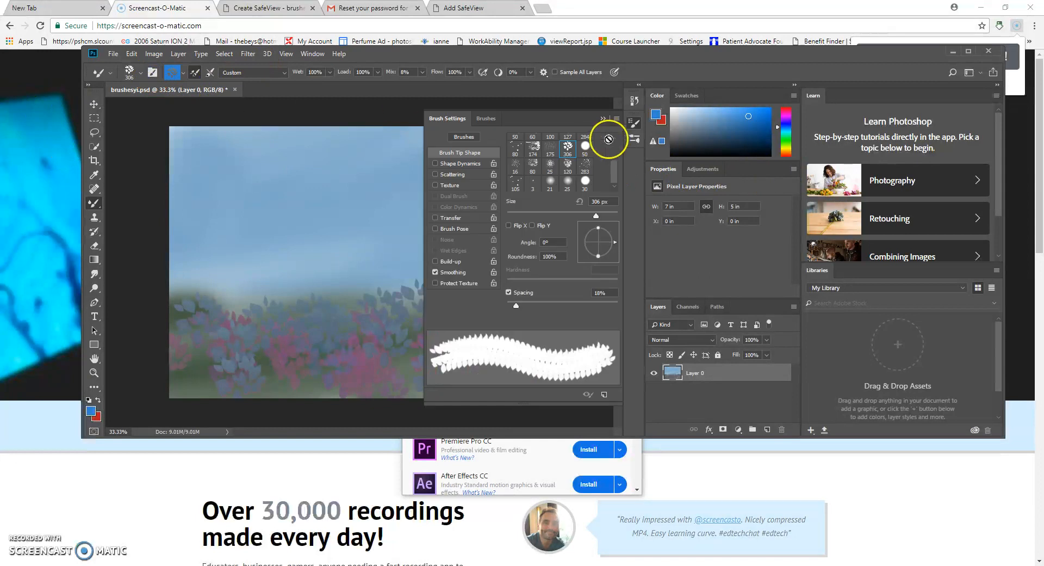
click(487, 118)
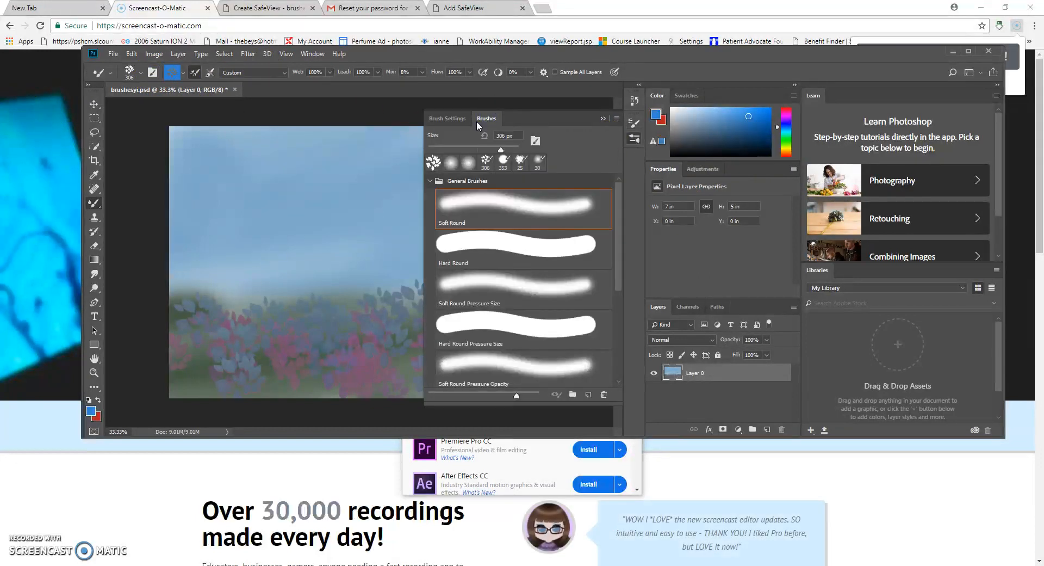
click(429, 182)
click(428, 181)
click(428, 182)
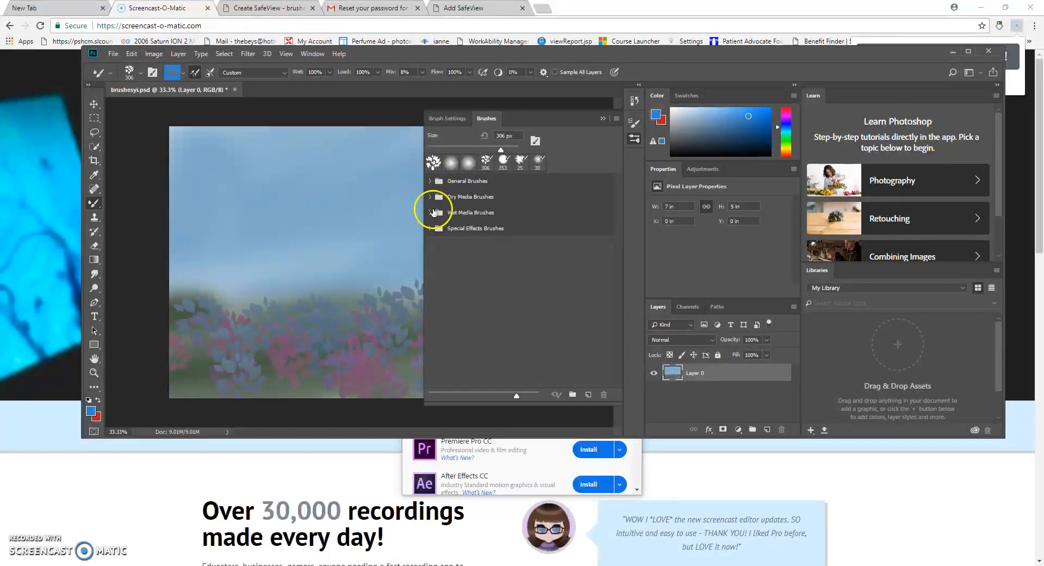
click(429, 213)
click(509, 247)
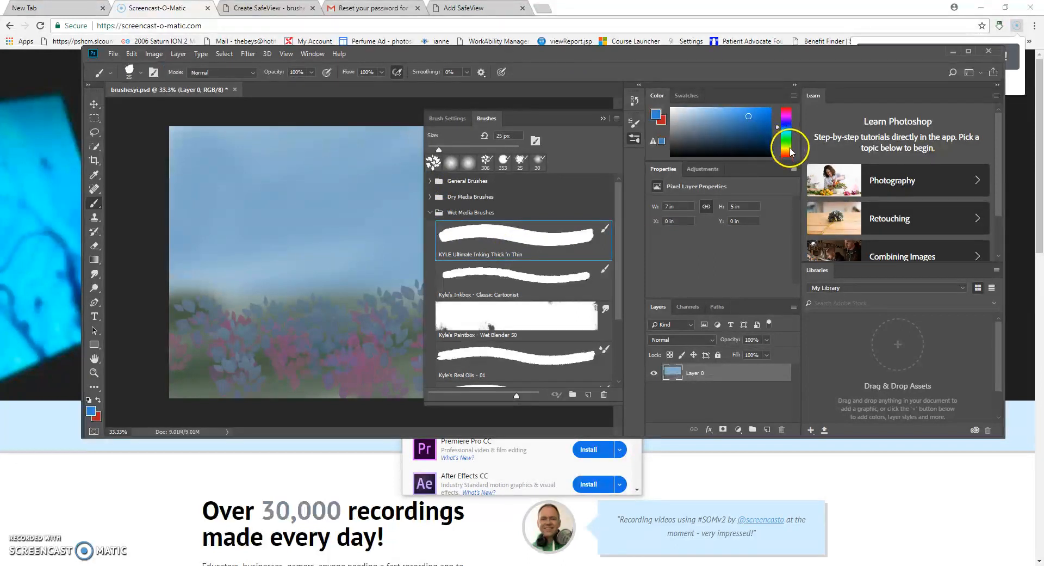
click(786, 145)
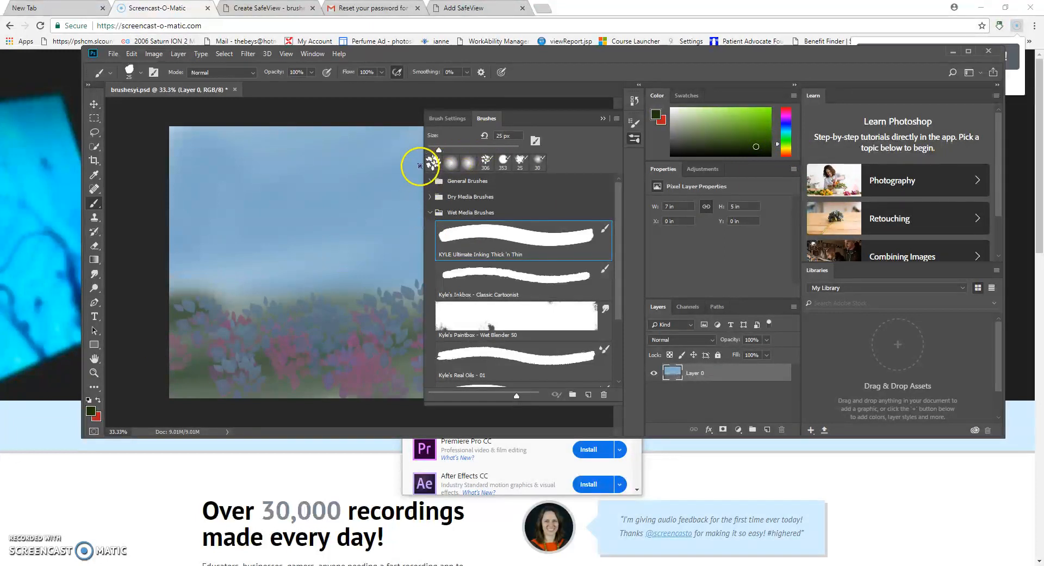
- Enlarge the brush to 36 px and paint five dark green stems rising above the flowers
drag(440, 148, 445, 151)
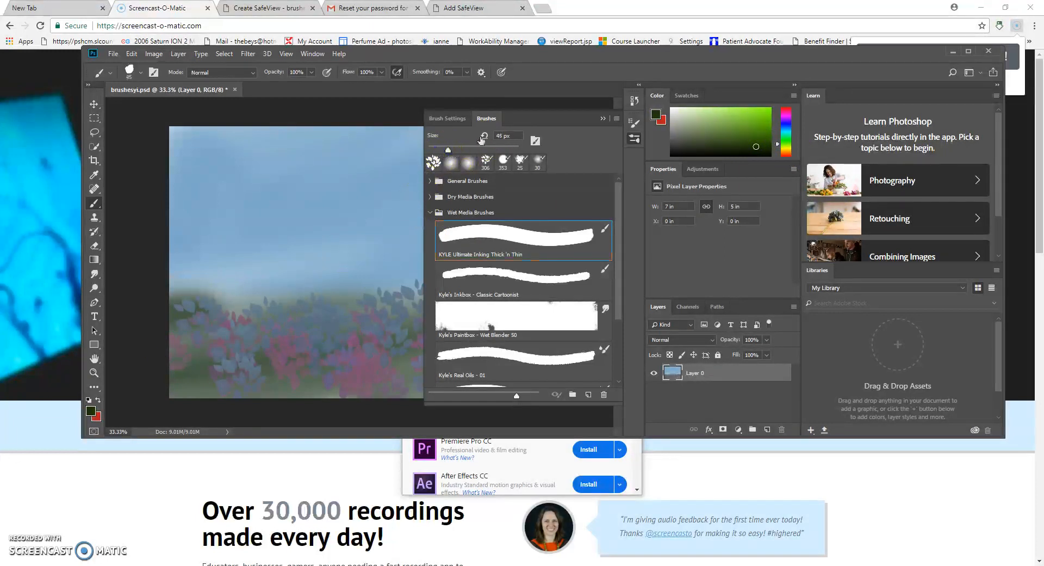
click(603, 119)
drag(229, 325, 235, 238)
drag(286, 321, 313, 173)
drag(344, 325, 380, 209)
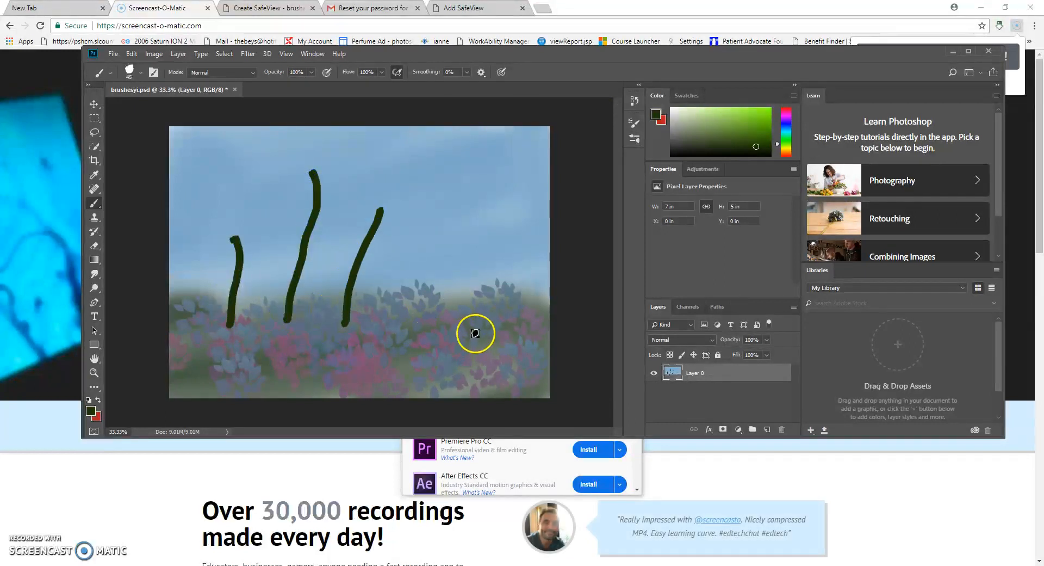
drag(472, 324, 475, 179)
drag(512, 344, 549, 162)
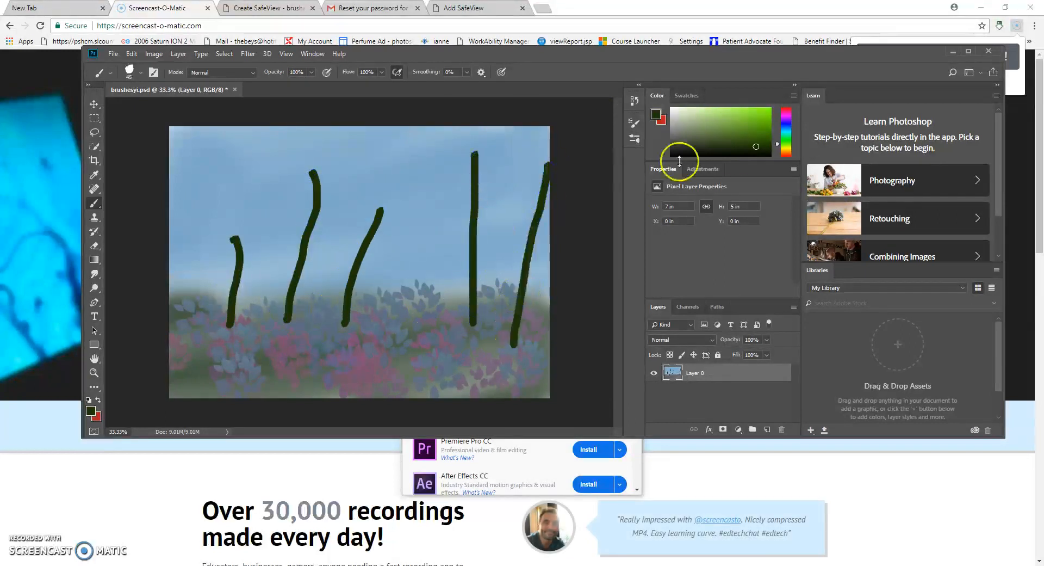
click(757, 140)
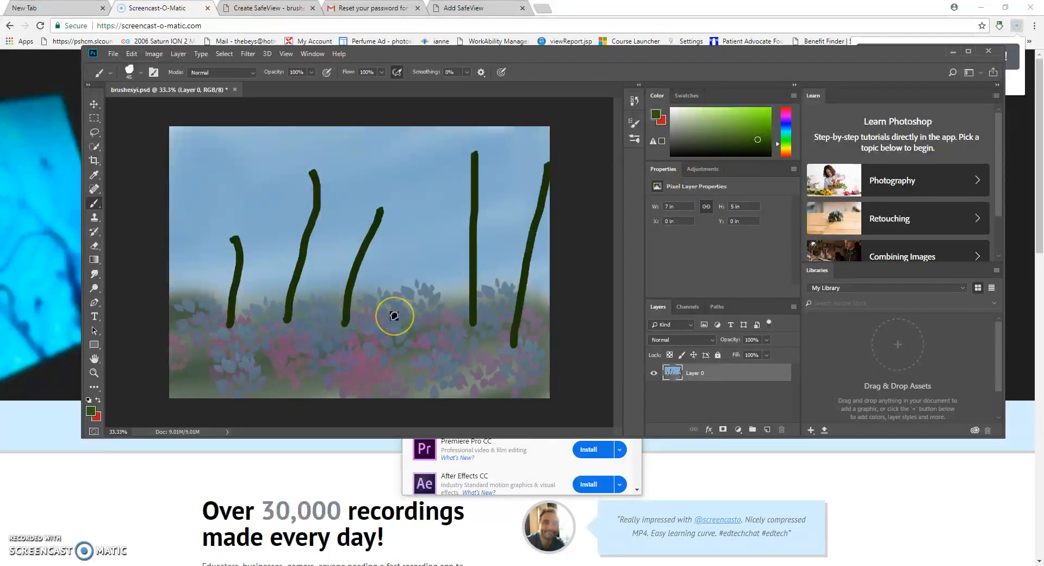
- Undo all the trial stems with Ctrl+Z and return to the Brush tool
key(ctrl+z)
key(ctrl+z)
key(ctrl+z)
key(ctrl+z)
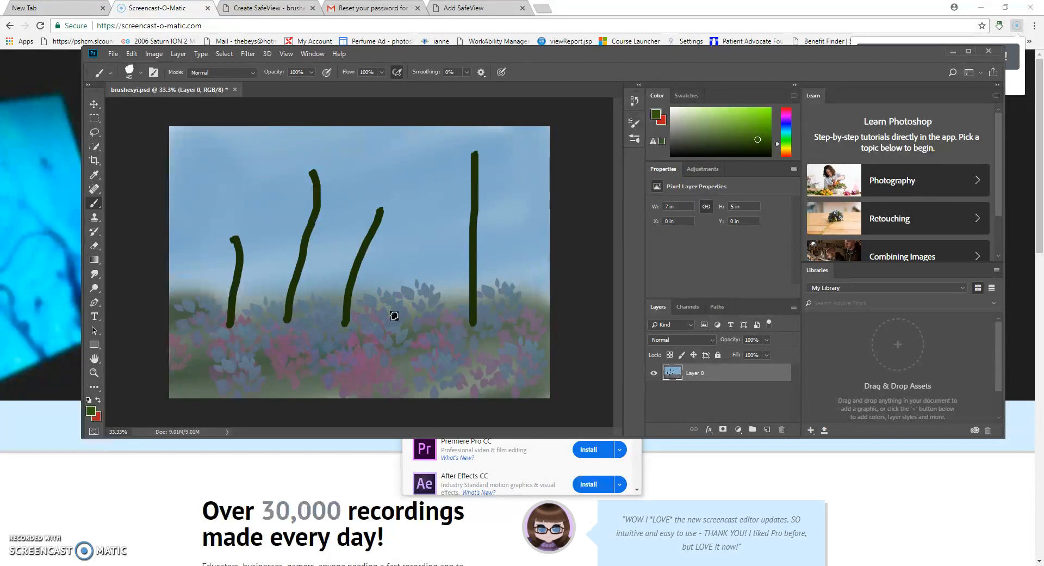
key(z)
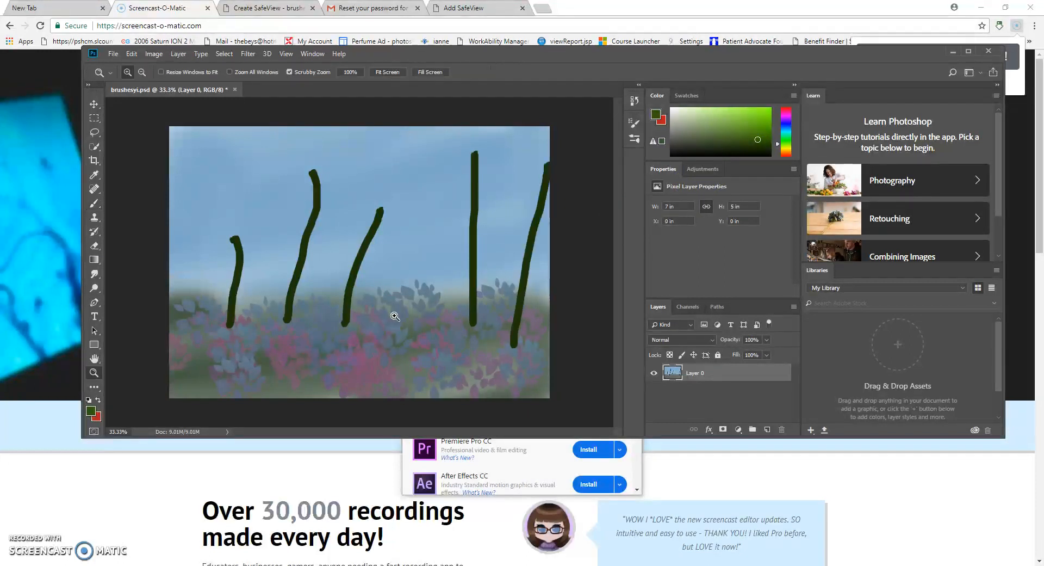
key(ctrl+z)
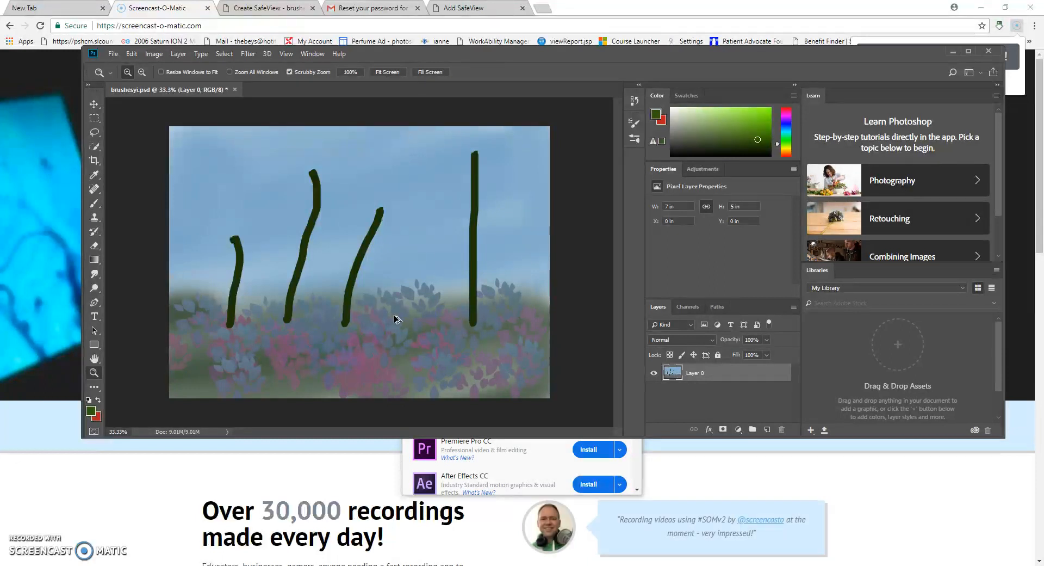
key(ctrl+z)
key(ctrl+z)
key(ctrl+z)
key(ctrl+z)
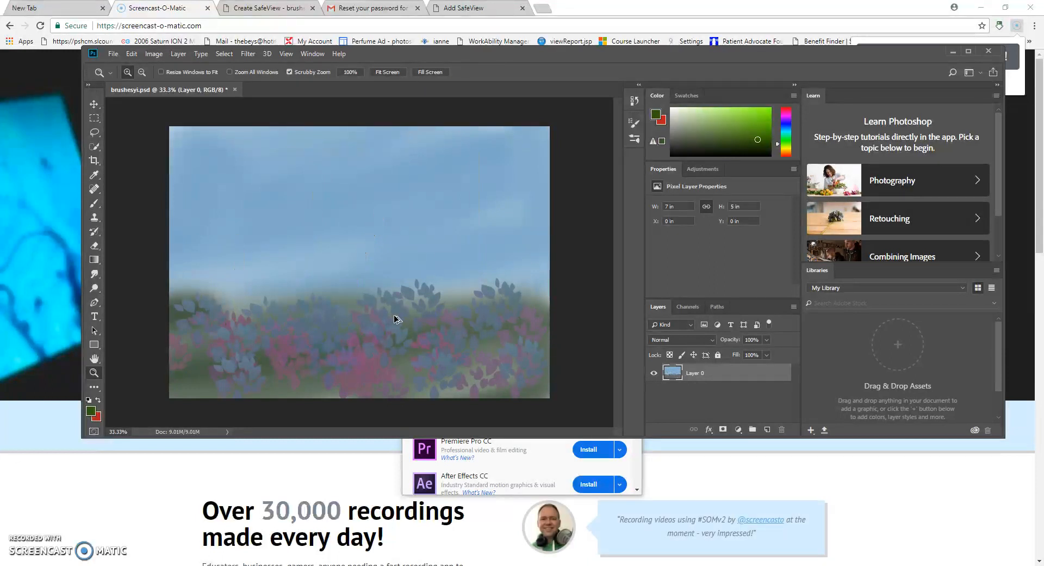
click(653, 217)
key(b)
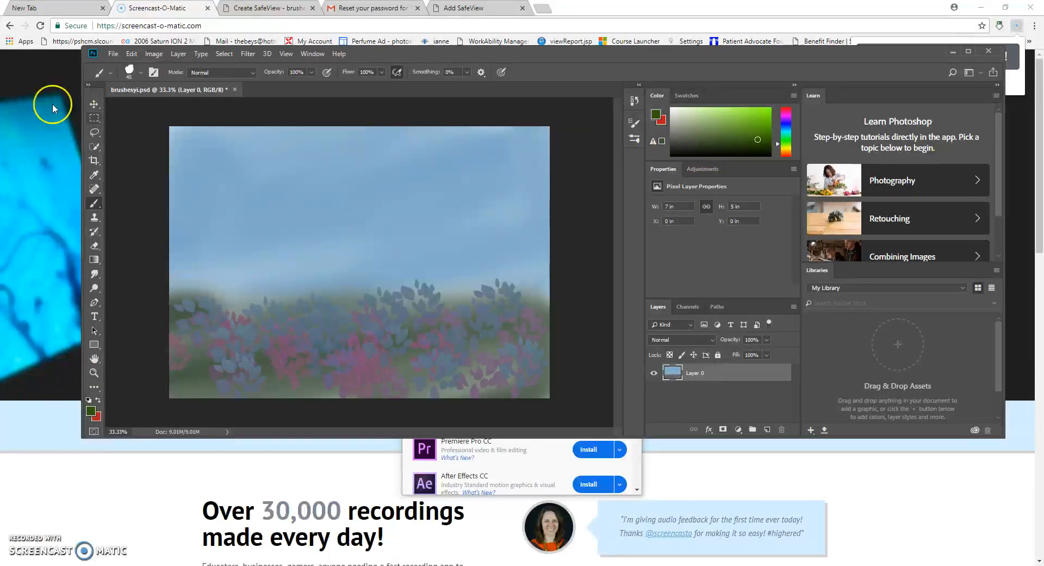
- Switch to the soft round brush preset at 25 px with a mid green colour
click(154, 73)
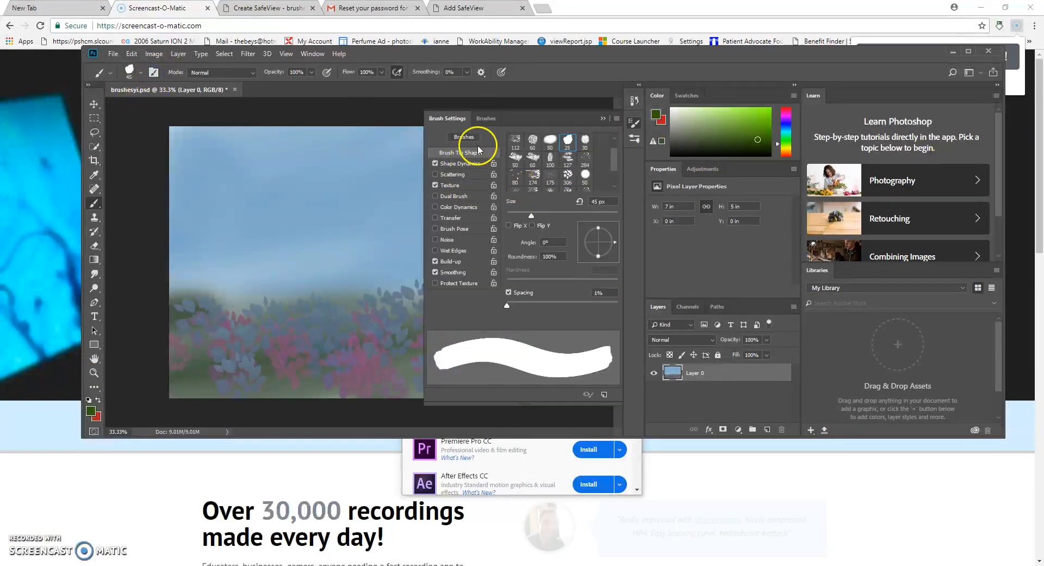
click(482, 118)
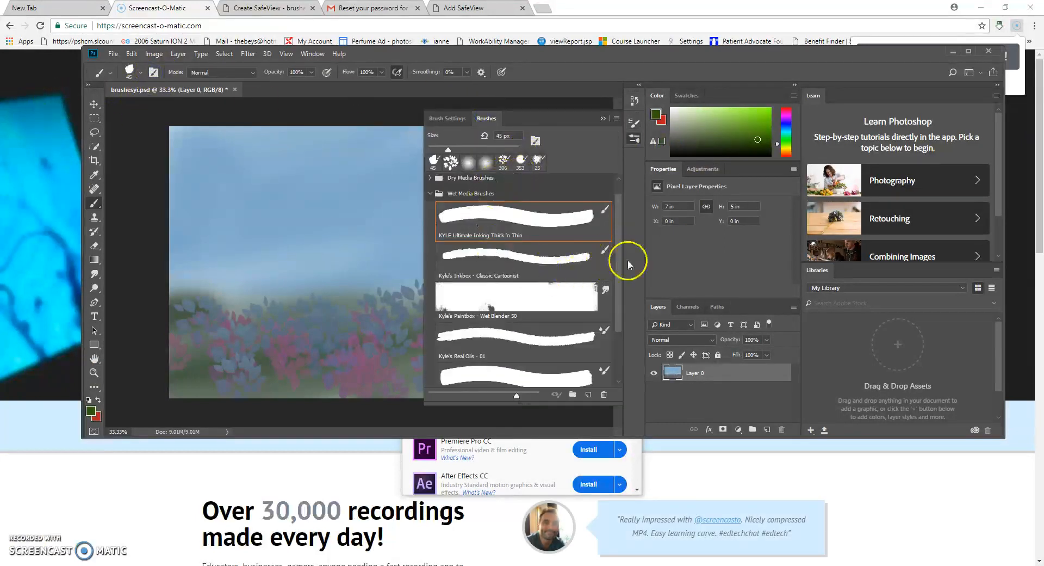
mouse_move(618, 272)
mouse_down()
mouse_move(622, 302)
mouse_move(624, 279)
mouse_up()
click(475, 166)
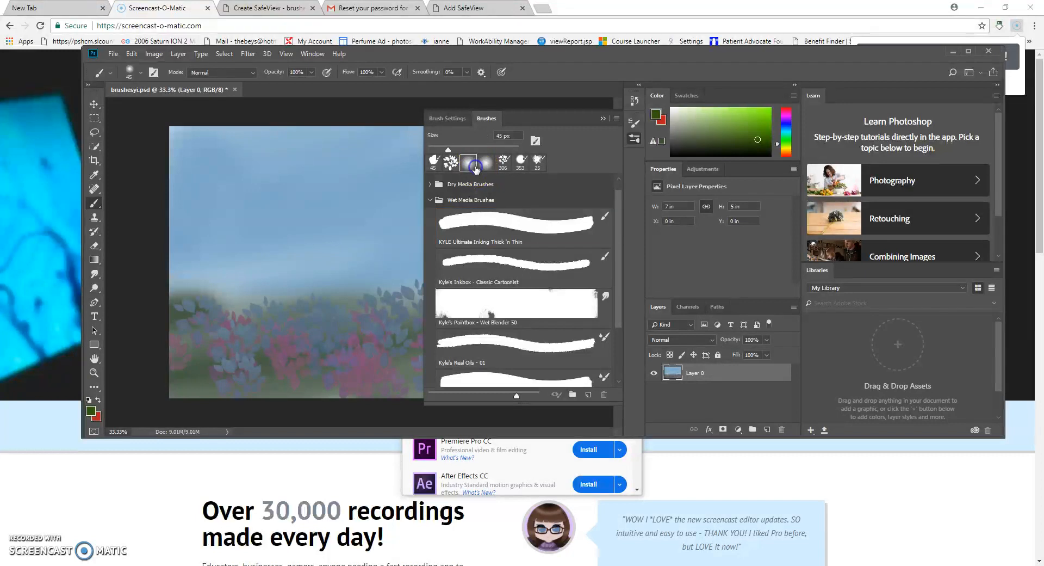
click(439, 145)
click(719, 132)
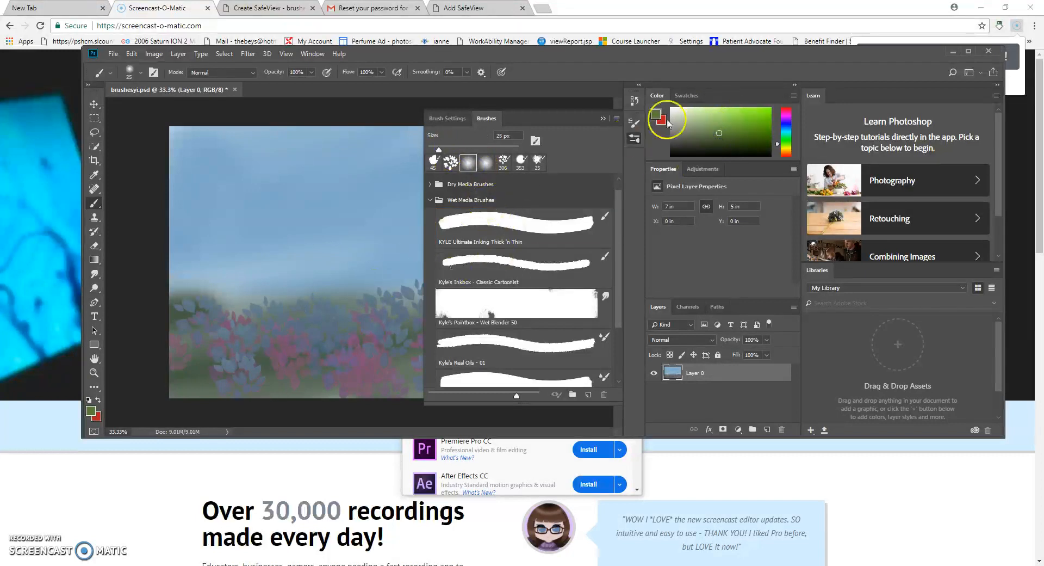
click(602, 118)
- Paint nine thin green stems rising from the leaf clusters into the sky
drag(227, 341, 248, 226)
drag(294, 333, 308, 196)
drag(385, 350, 442, 190)
drag(479, 334, 496, 186)
drag(533, 349, 541, 198)
drag(377, 332, 367, 189)
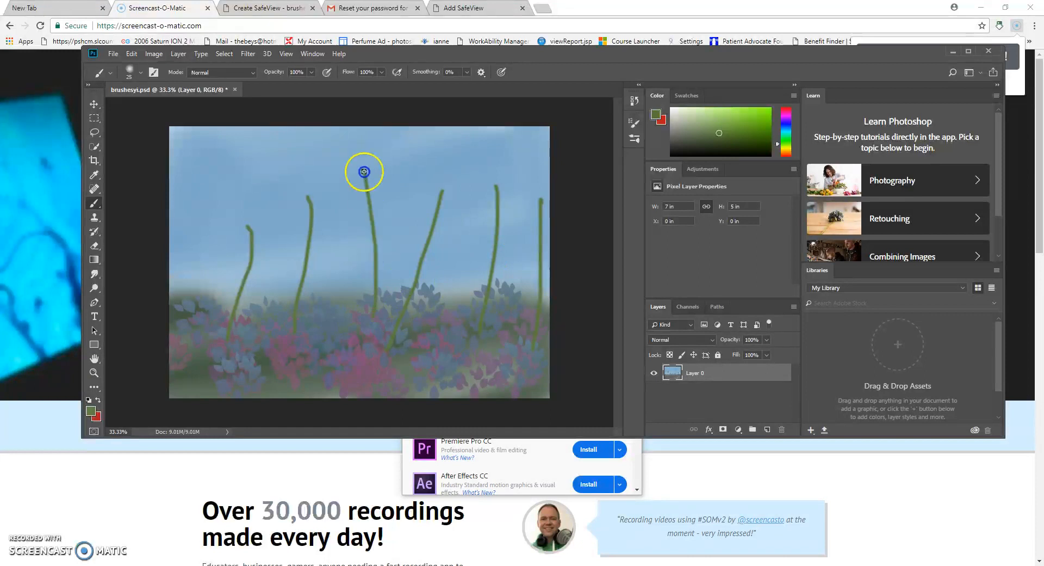
drag(351, 340, 345, 250)
drag(315, 370, 270, 231)
drag(206, 350, 232, 191)
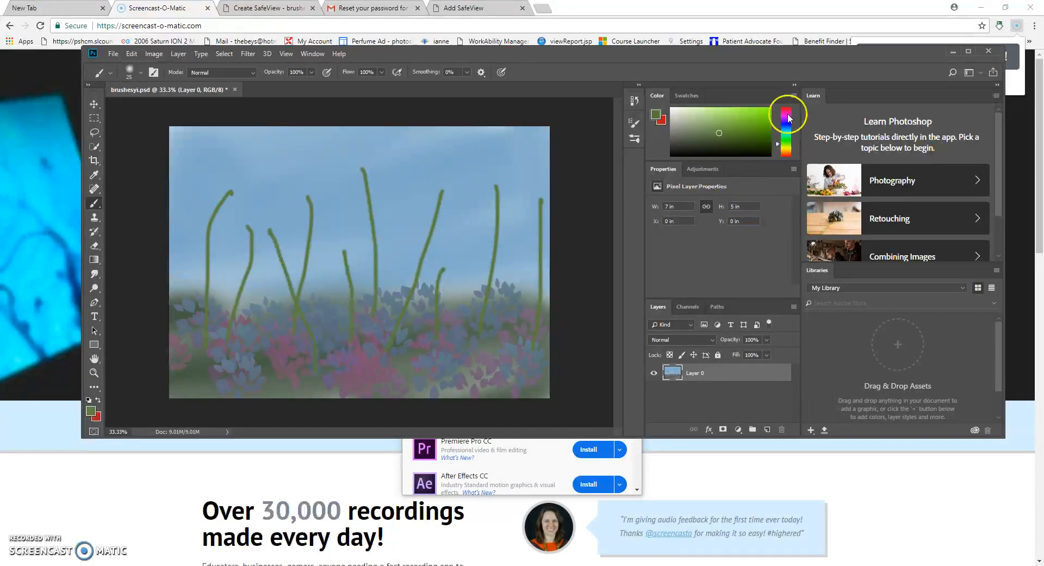
- Switch the colour to magenta and paint seven magenta stems among the green ones
drag(788, 116, 784, 114)
mouse_move(466, 363)
mouse_down()
mouse_move(462, 235)
mouse_move(485, 202)
mouse_up()
drag(506, 333, 503, 193)
drag(394, 321, 398, 226)
drag(355, 343, 331, 153)
drag(285, 354, 311, 233)
drag(338, 342, 322, 242)
drag(426, 377, 462, 263)
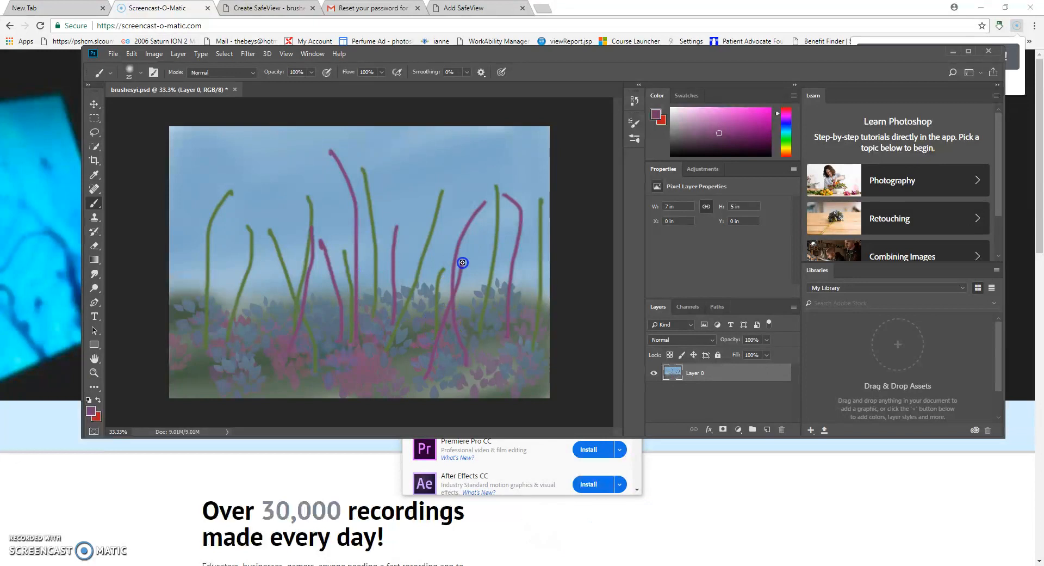
click(113, 53)
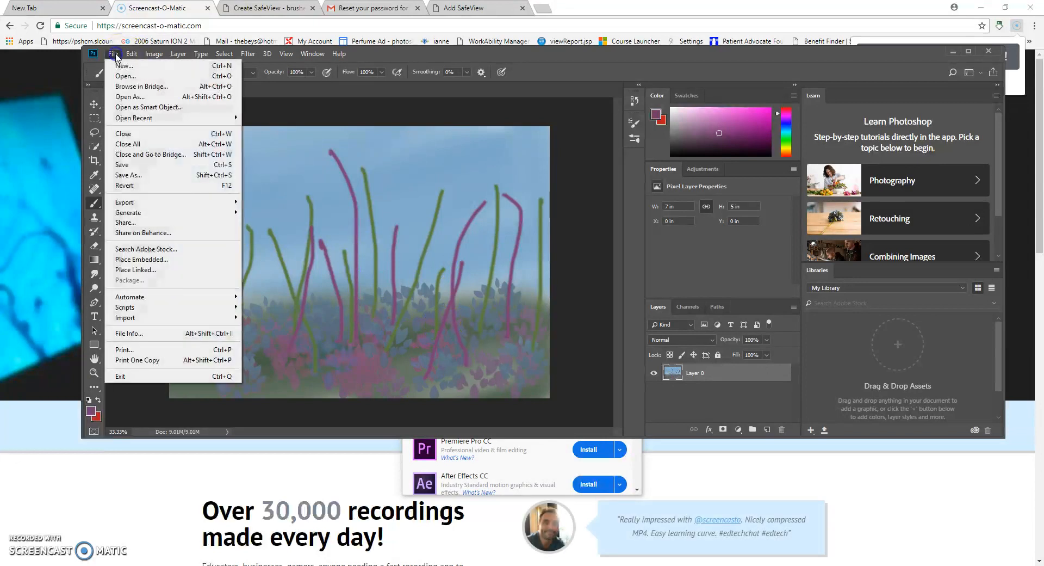
- Save the painting over brushesyi.psd, bringing up the Photoshop Format Options dialog
click(143, 166)
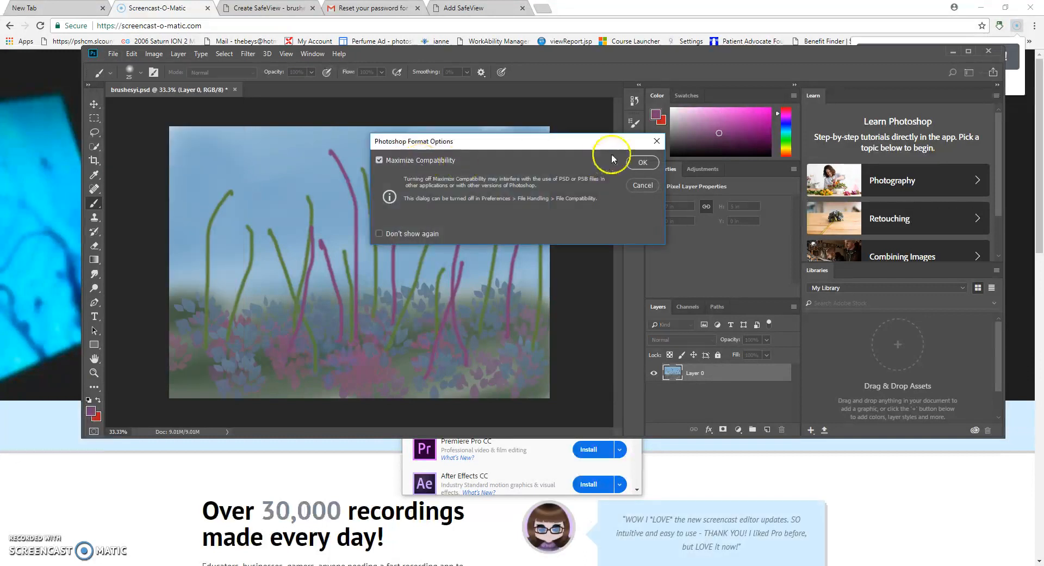